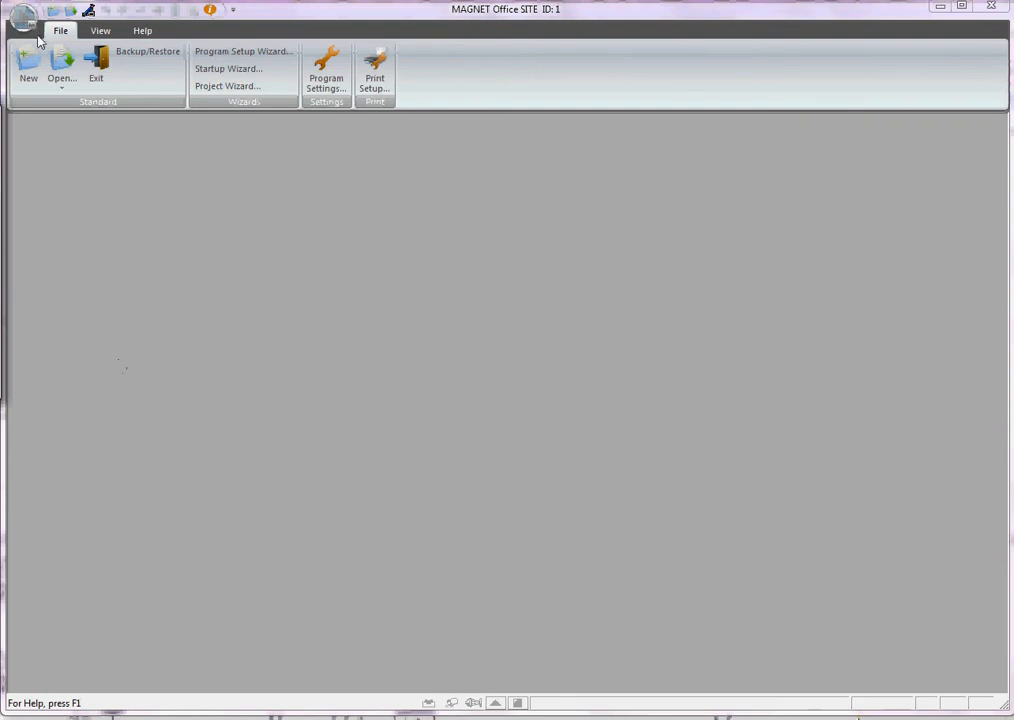
Step: Open the project file POUR EXPLICATION DU PROFIL EN LONG SYSTEM STRING.mjo from the Desktop
click(61, 64)
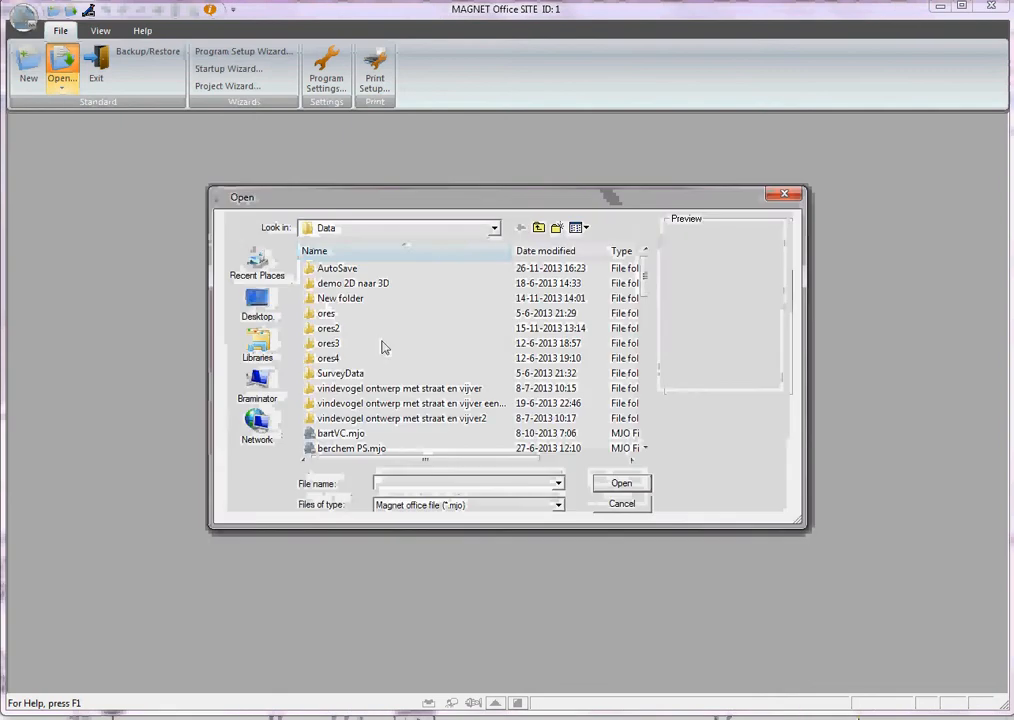
click(256, 305)
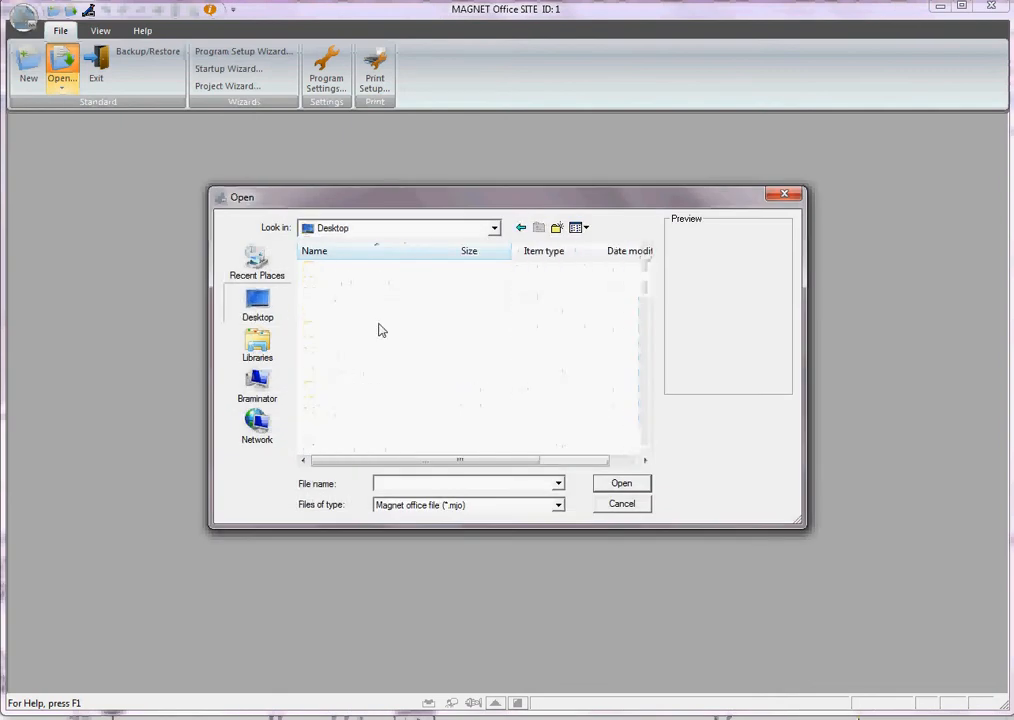
scroll(560, 380, down, 4)
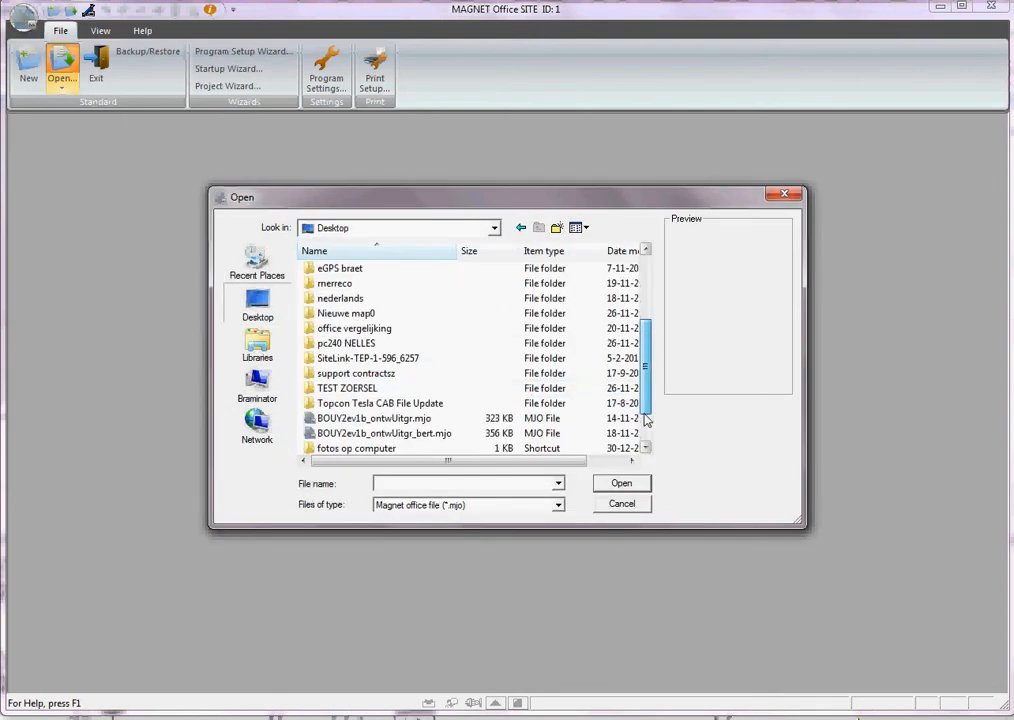
double_click(368, 449)
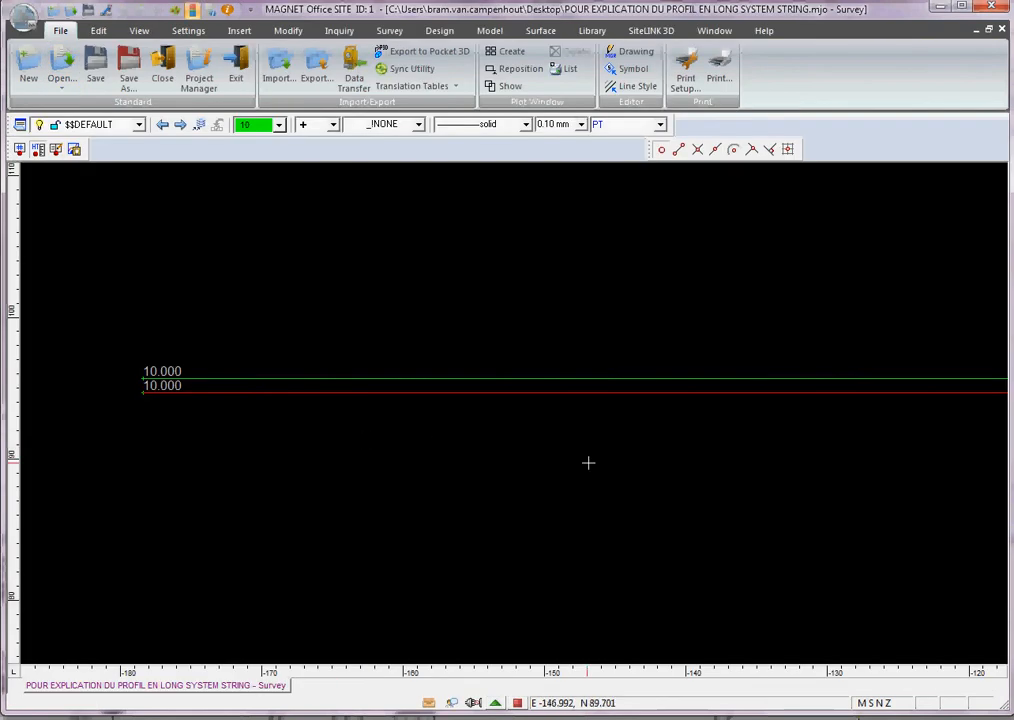
Step: Examine the green and red strings and their point heights along their length, returning to their western start
scroll(588, 462, down, 3)
mouse_move(793, 478)
middle_down()
mouse_move(568, 437)
mouse_move(184, 413)
middle_up()
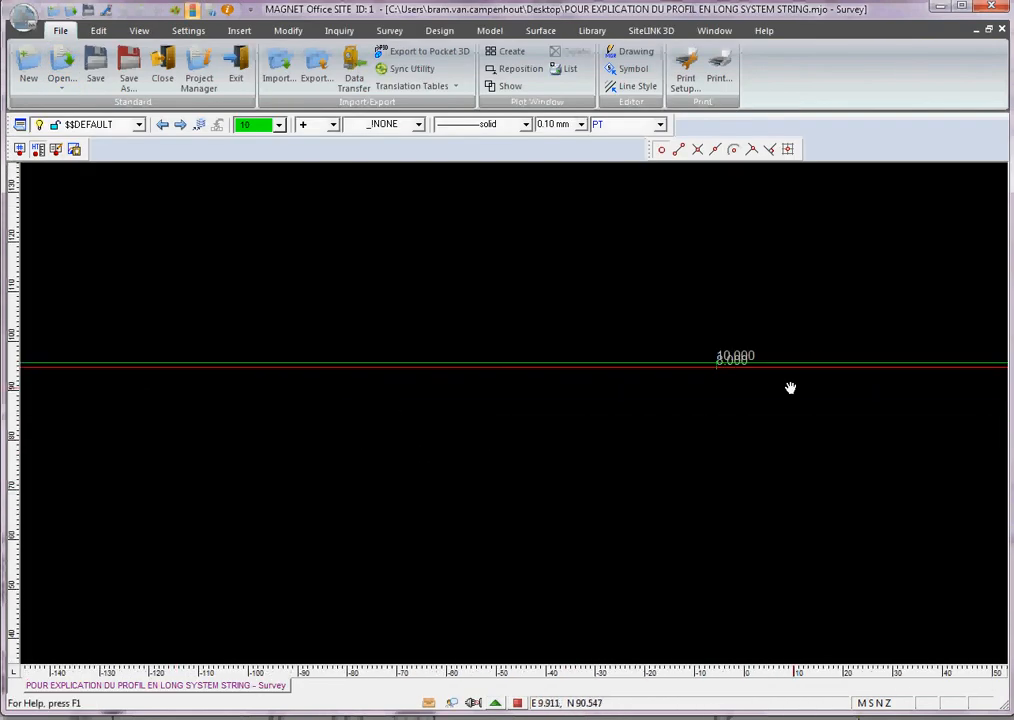
middle_drag(790, 387, 496, 387)
scroll(333, 410, up, 4)
scroll(412, 328, up, 1)
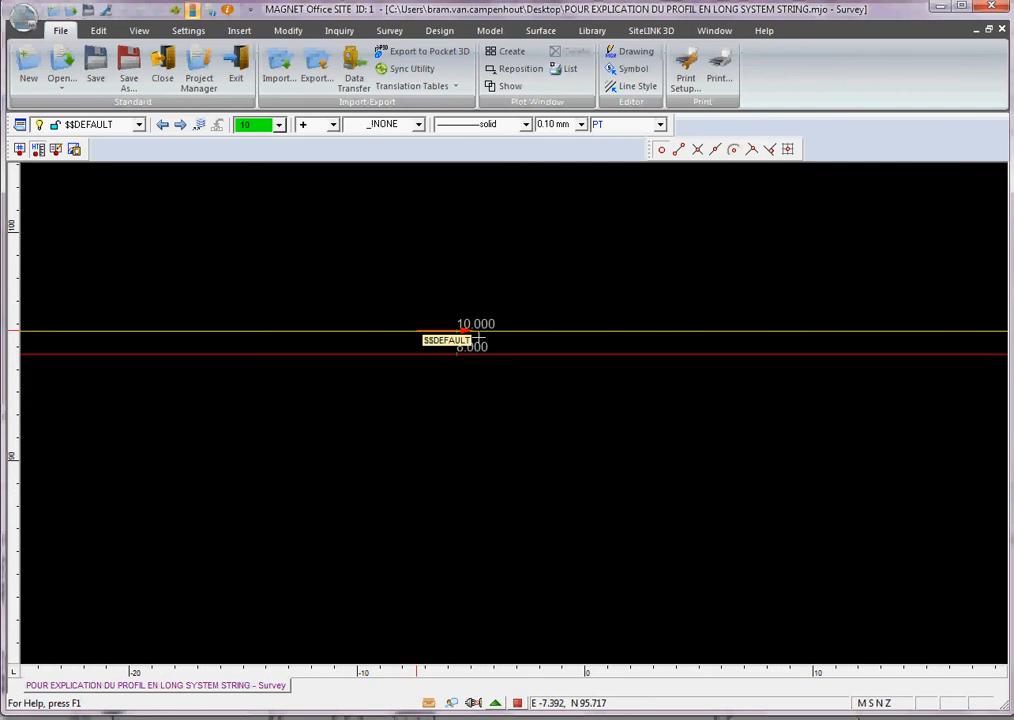
middle_drag(715, 439, 276, 489)
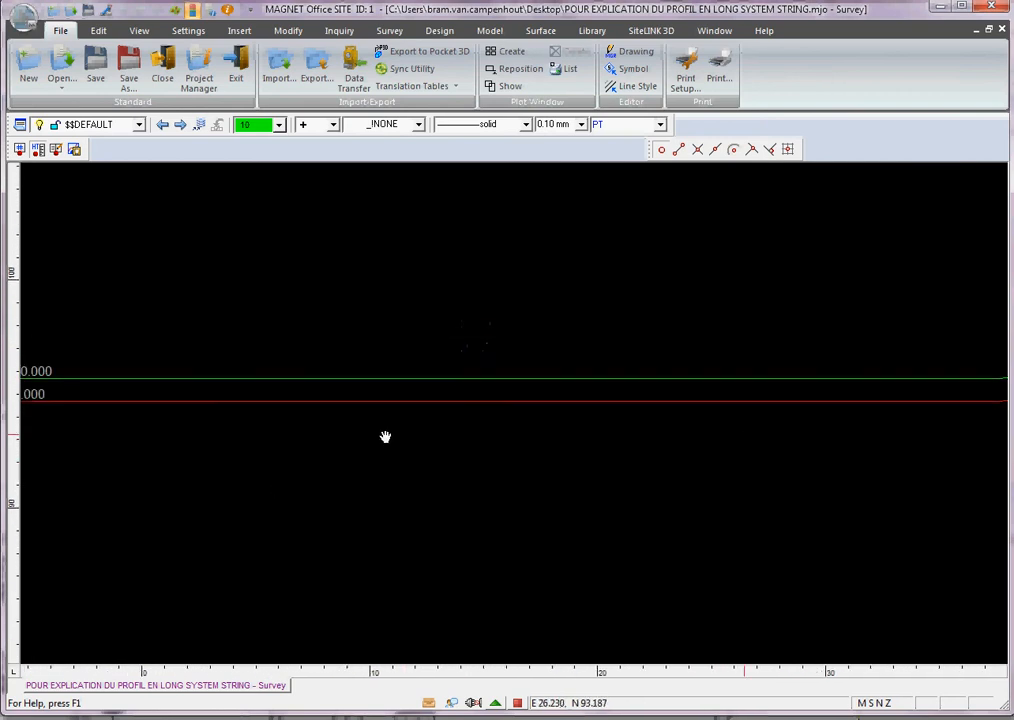
middle_drag(386, 437, 345, 437)
middle_drag(780, 400, 312, 391)
mouse_move(838, 365)
middle_down()
mouse_move(335, 381)
mouse_move(355, 394)
middle_up()
middle_drag(838, 394, 434, 384)
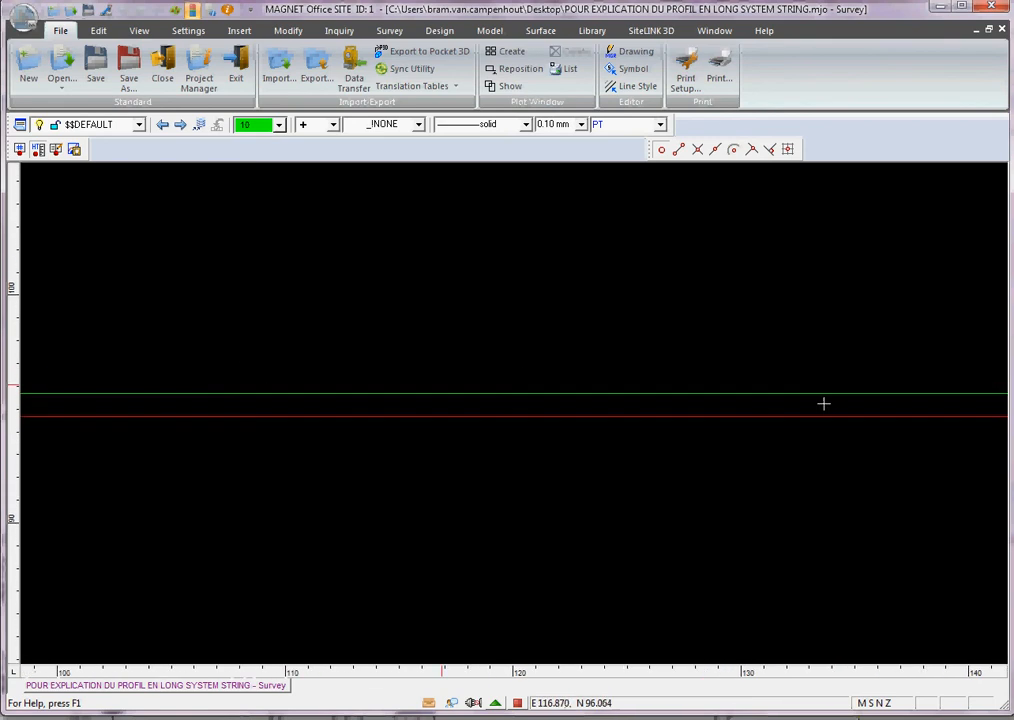
scroll(390, 303, down, 3)
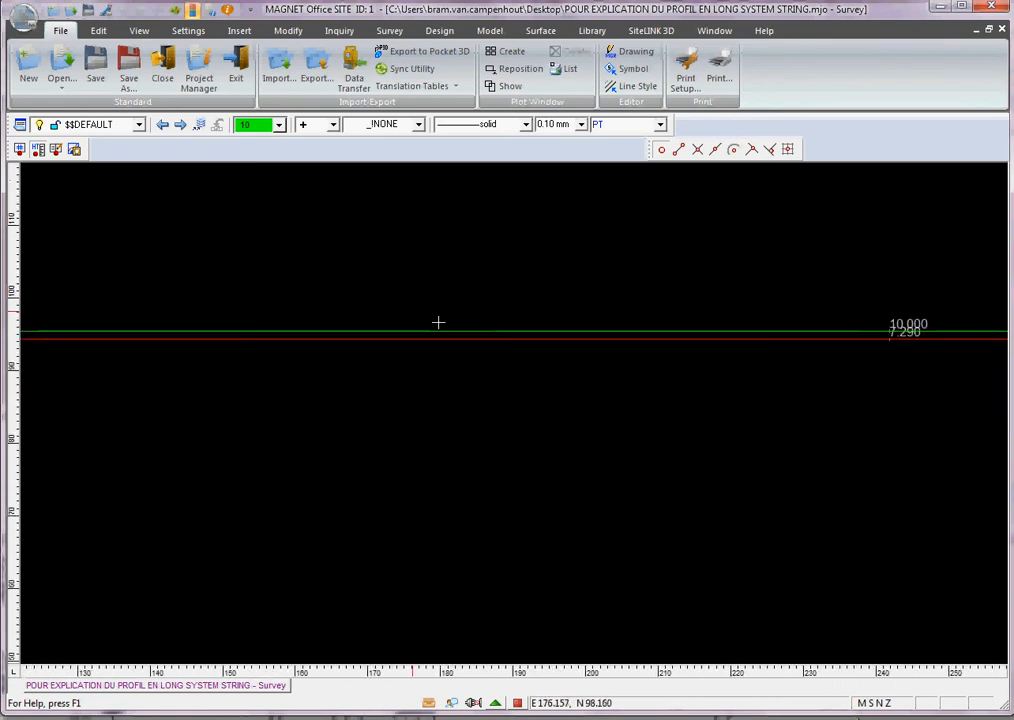
middle_drag(982, 410, 240, 412)
scroll(235, 430, up, 3)
scroll(612, 339, down, 3)
middle_drag(766, 300, 360, 352)
middle_drag(800, 334, 384, 396)
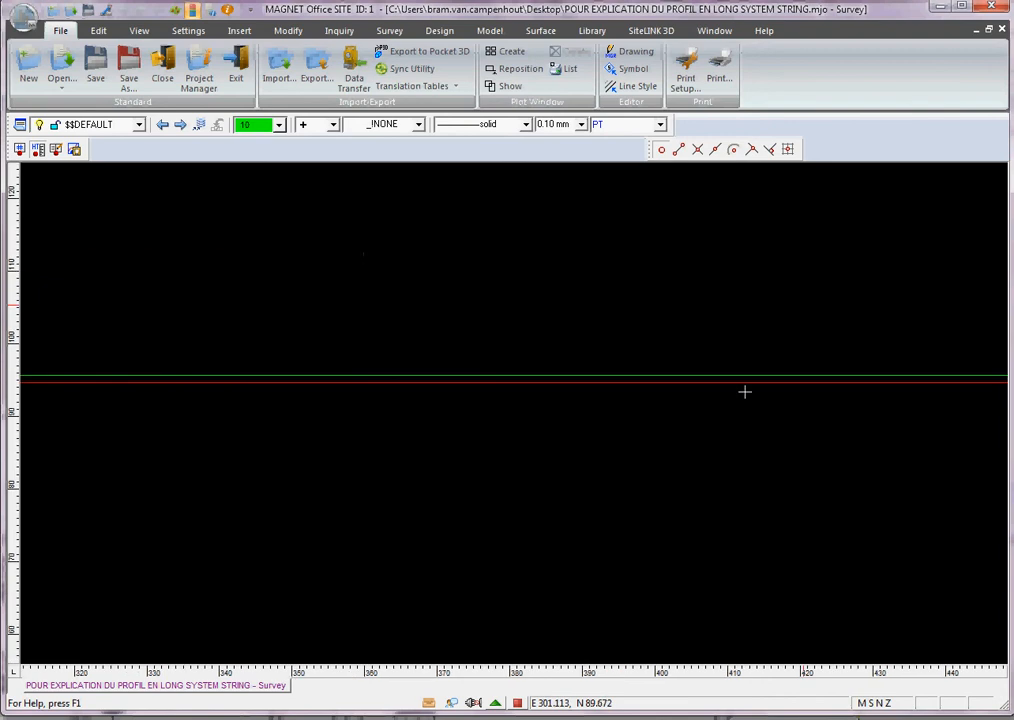
middle_drag(745, 392, 113, 387)
middle_drag(509, 385, 776, 317)
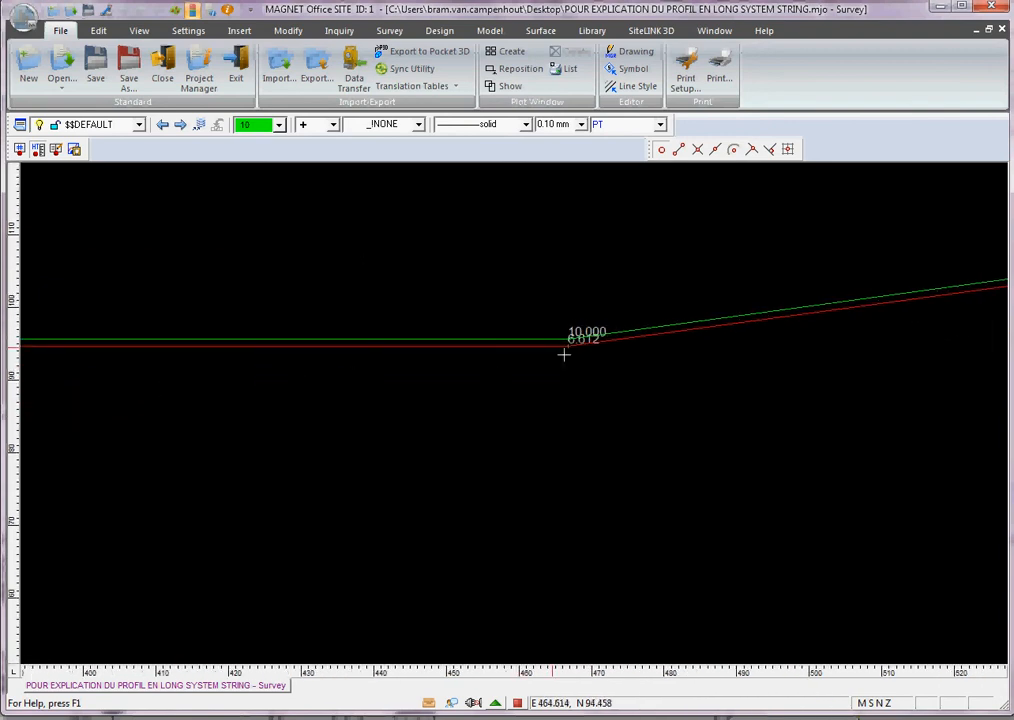
scroll(235, 455, down, 3)
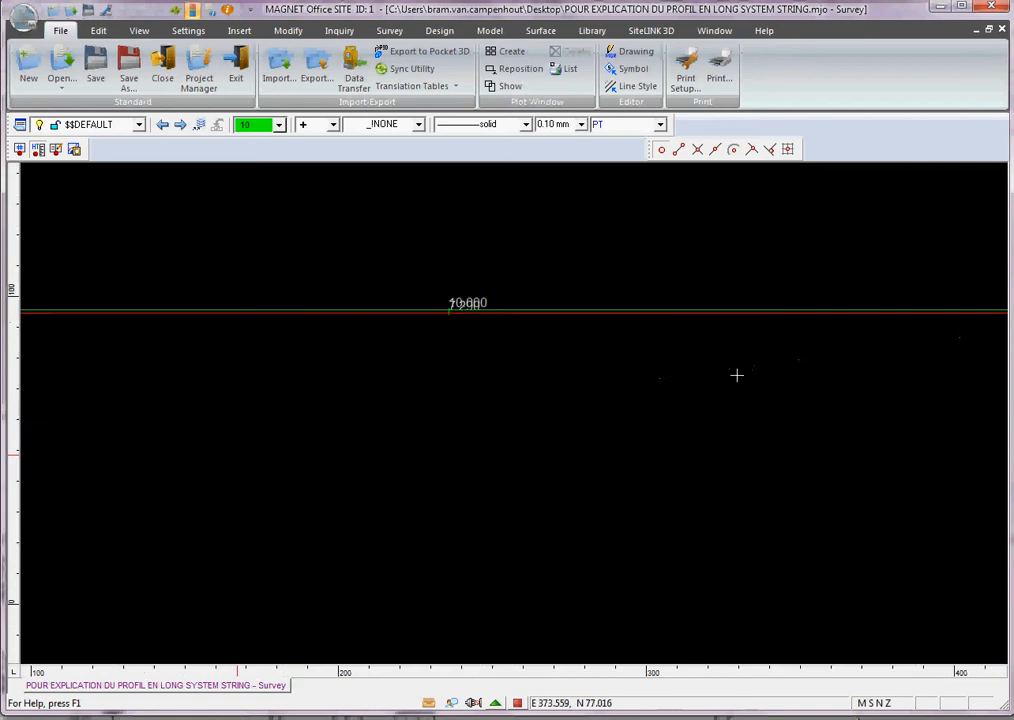
middle_drag(269, 343, 647, 375)
middle_drag(177, 403, 672, 411)
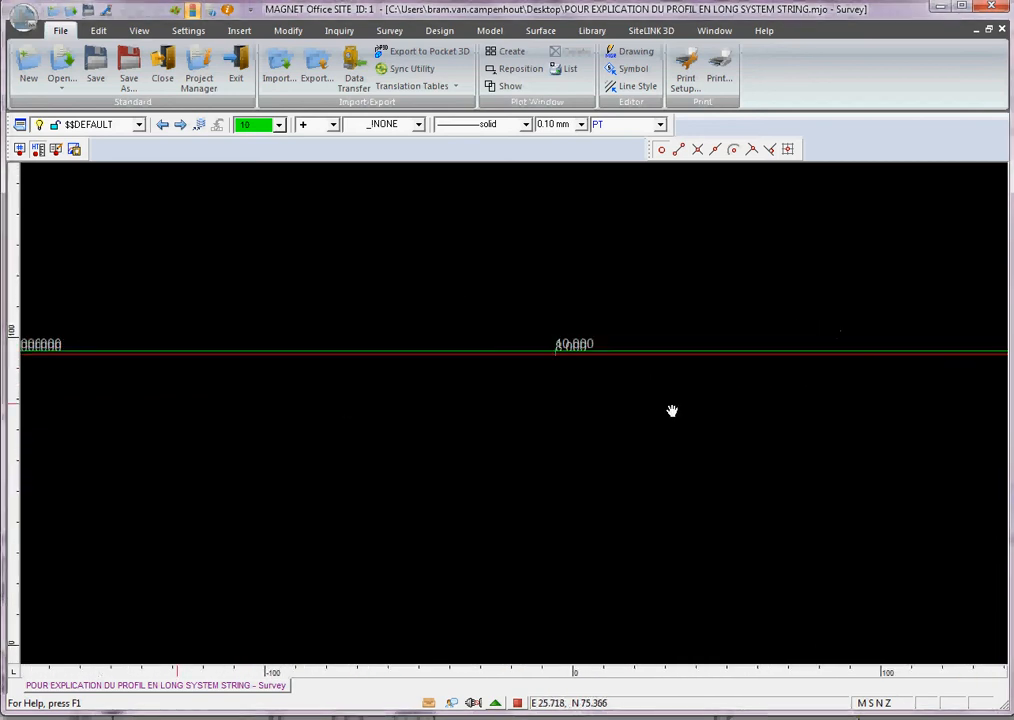
scroll(220, 362, up, 5)
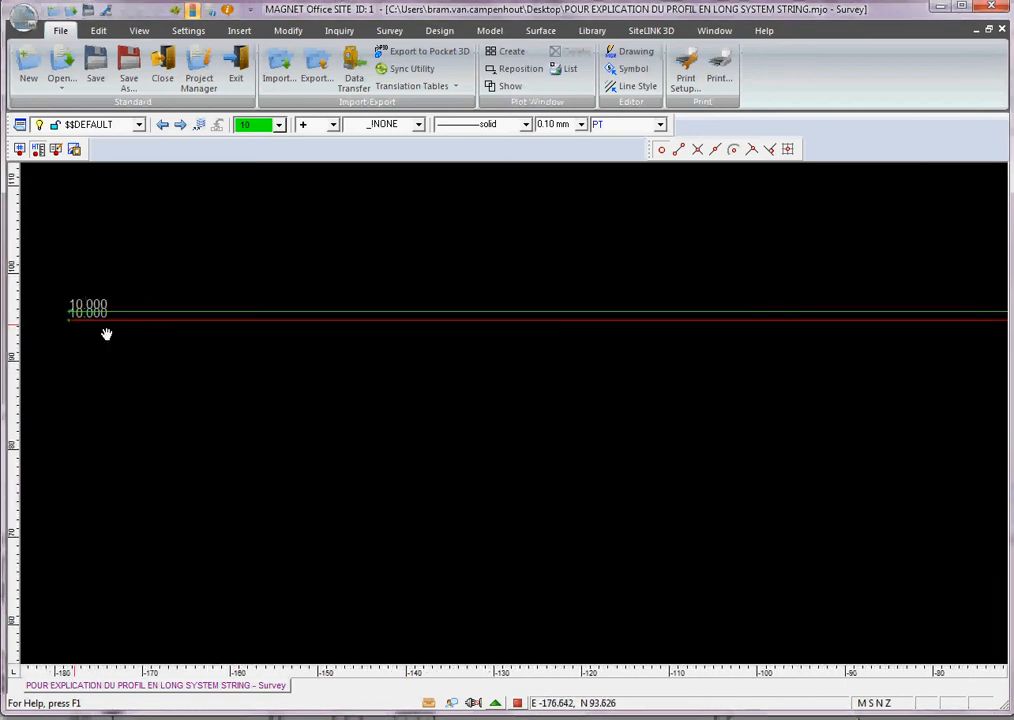
middle_drag(106, 333, 133, 343)
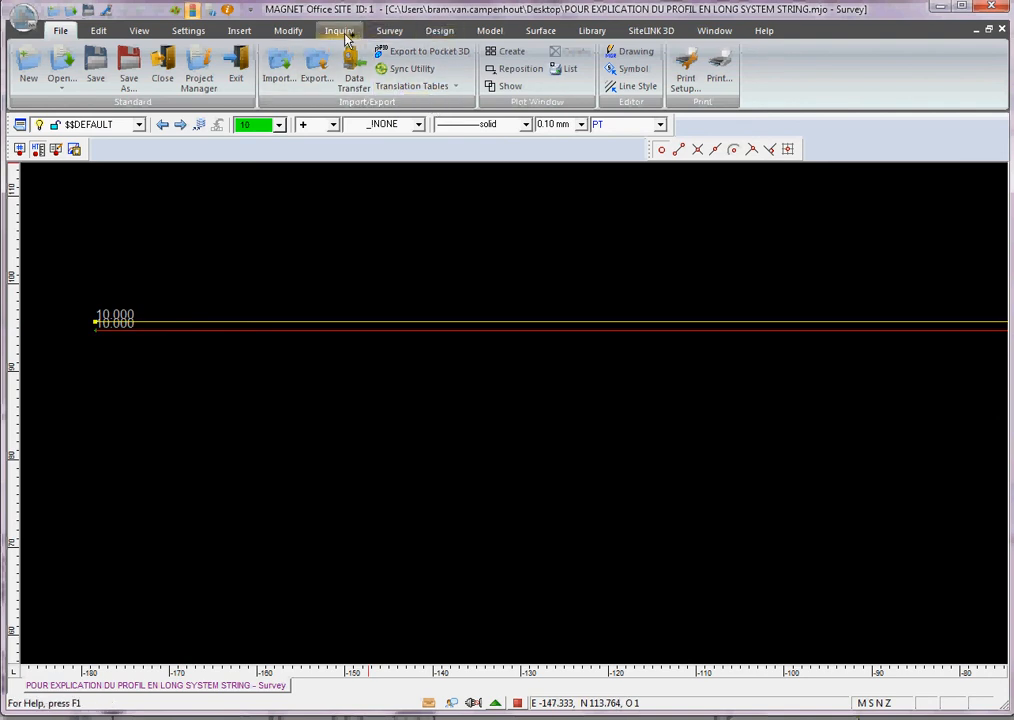
Step: Create a string parallel to the green string at an offset of 5.000, with a fixed height difference of 0.000
click(239, 31)
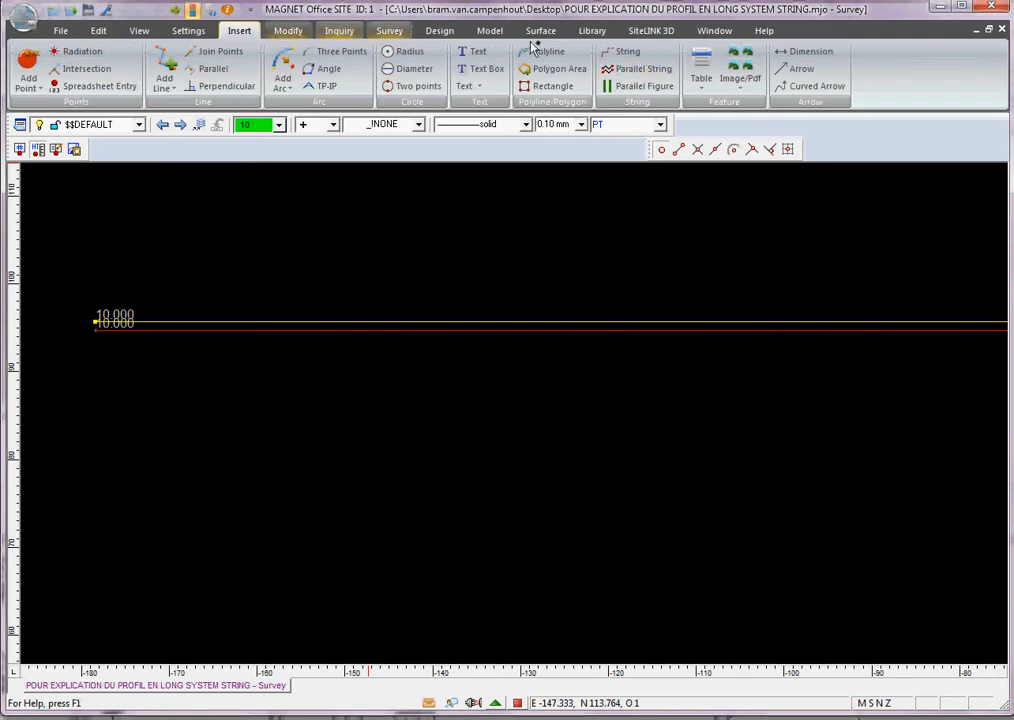
click(637, 69)
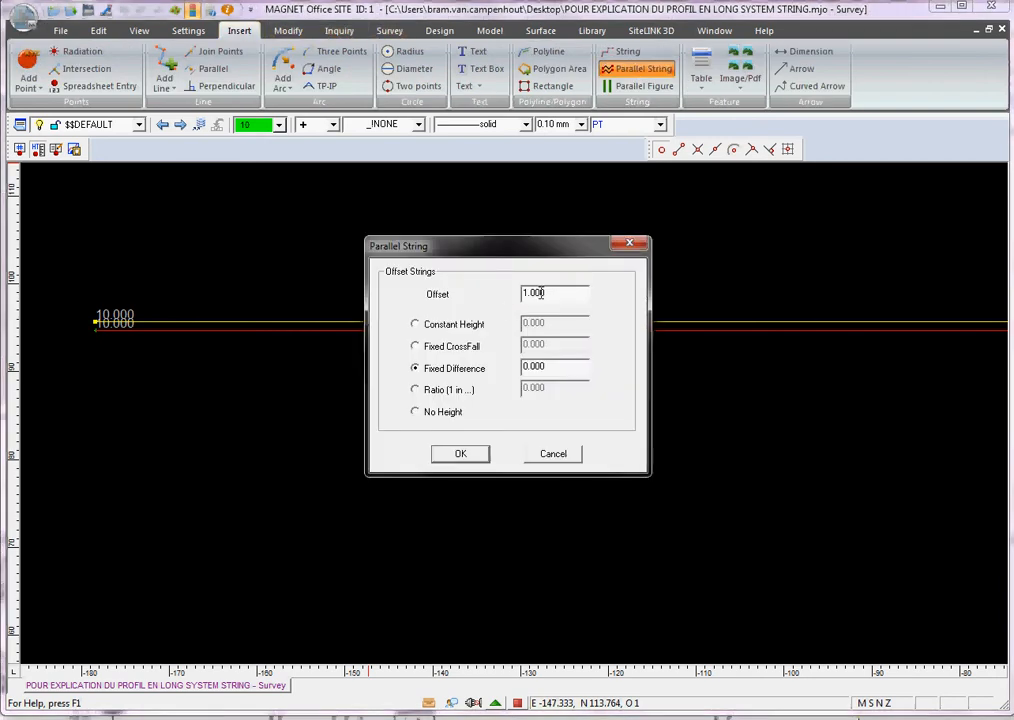
drag(406, 306, 398, 307)
text(5)
click(460, 453)
click(381, 463)
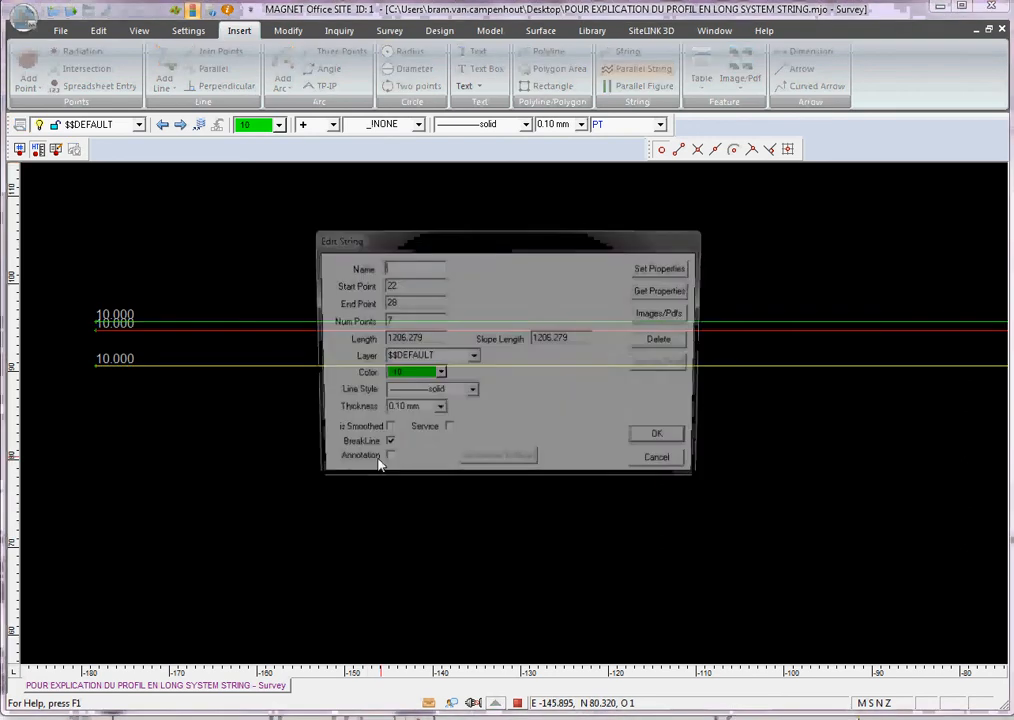
click(679, 443)
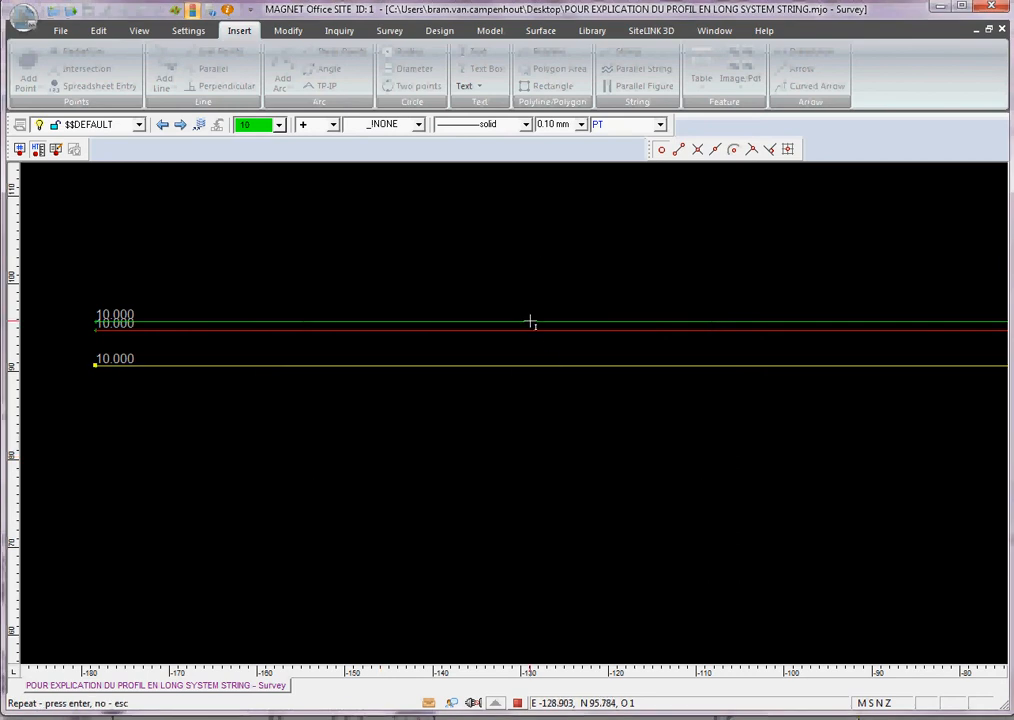
key(Return)
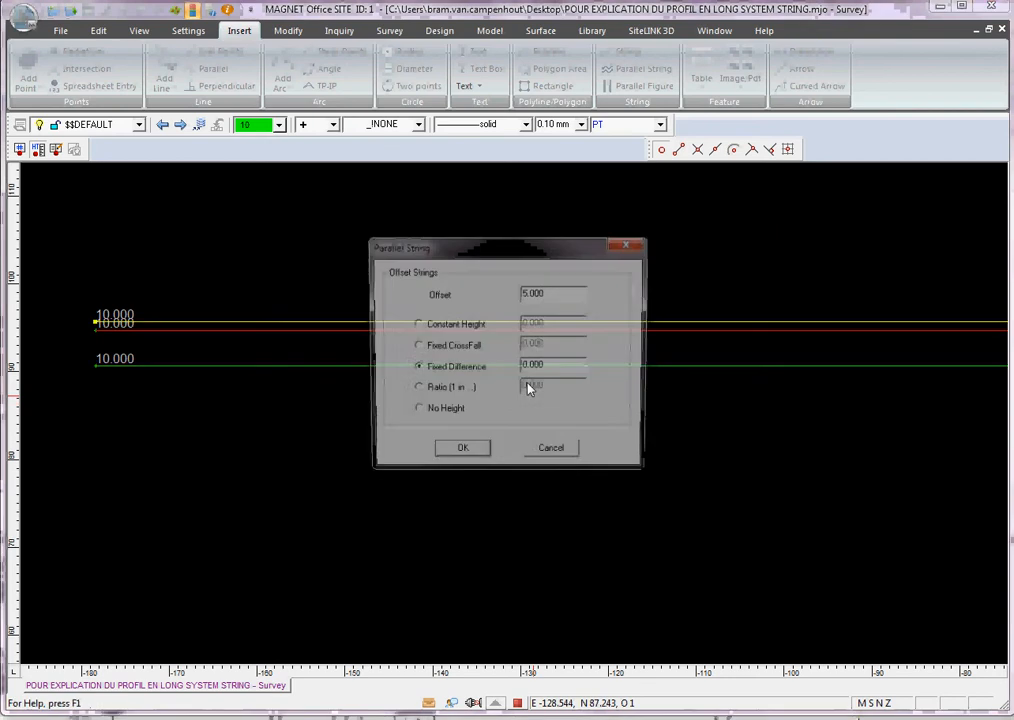
click(549, 457)
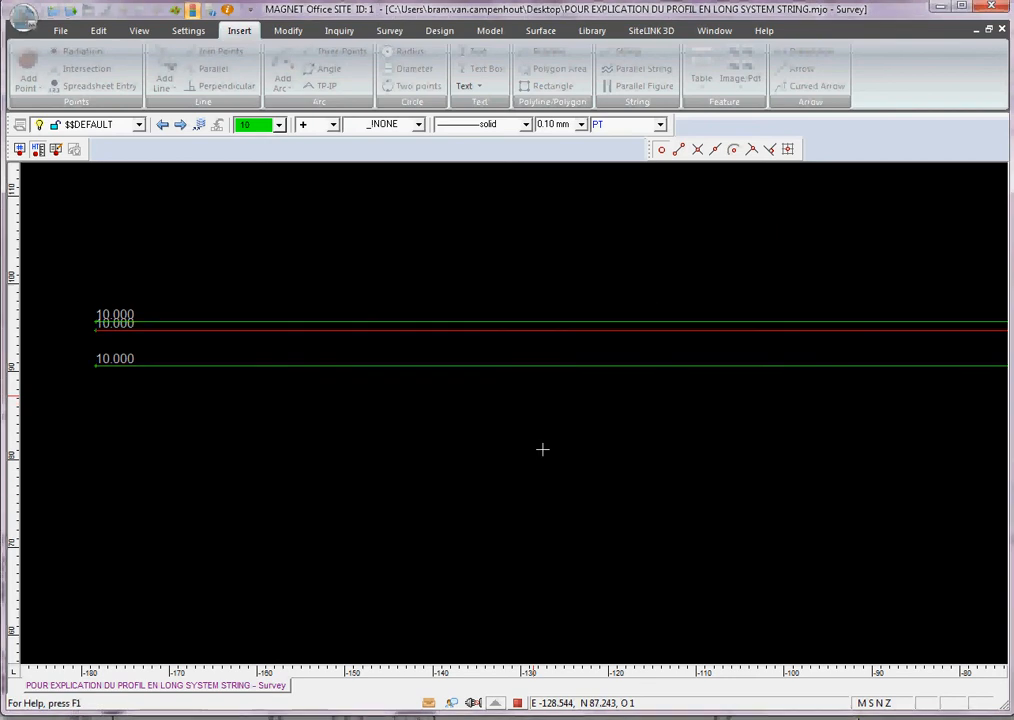
Step: Create a DTM from the current selection of the original green string, its parallel copy and their linked points
click(473, 322)
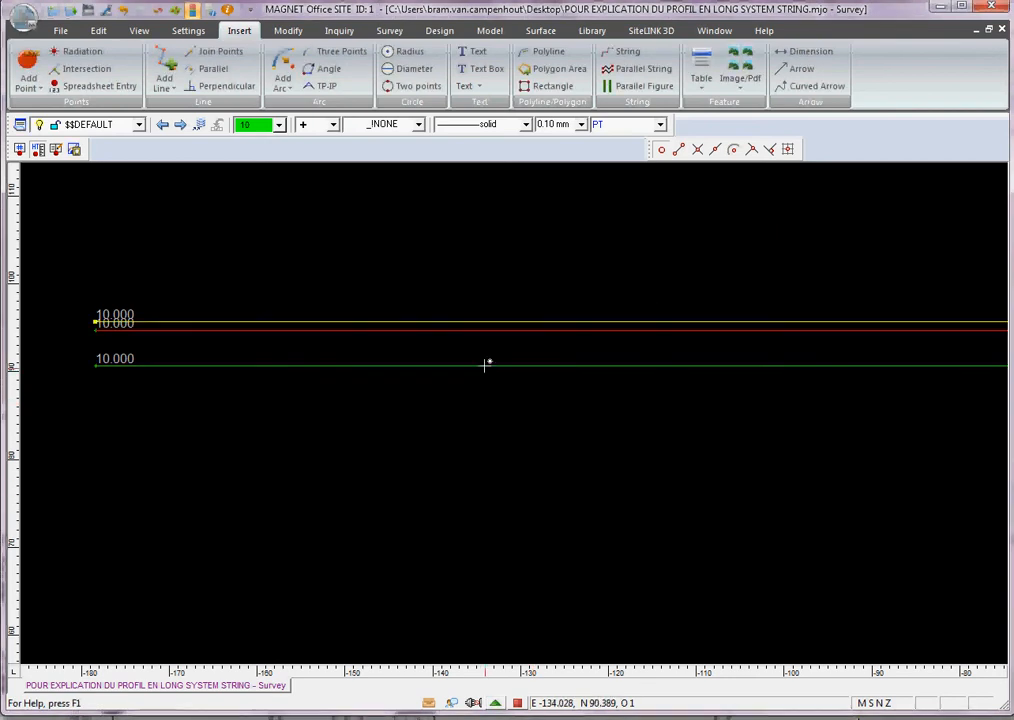
ctrl+click(485, 365)
right_click(485, 365)
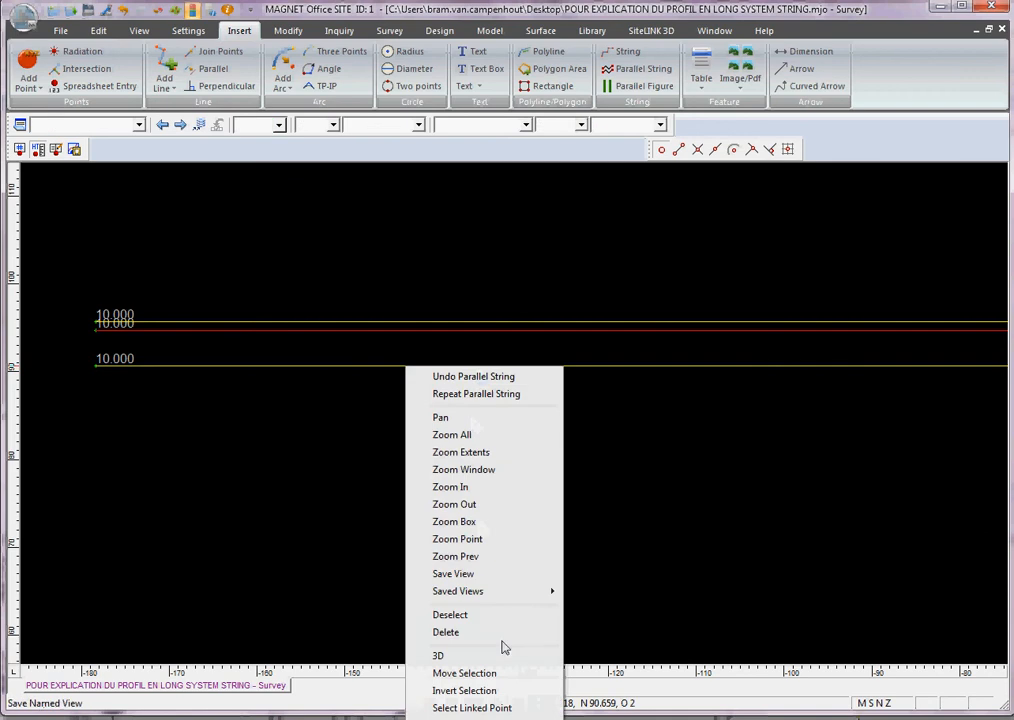
click(516, 708)
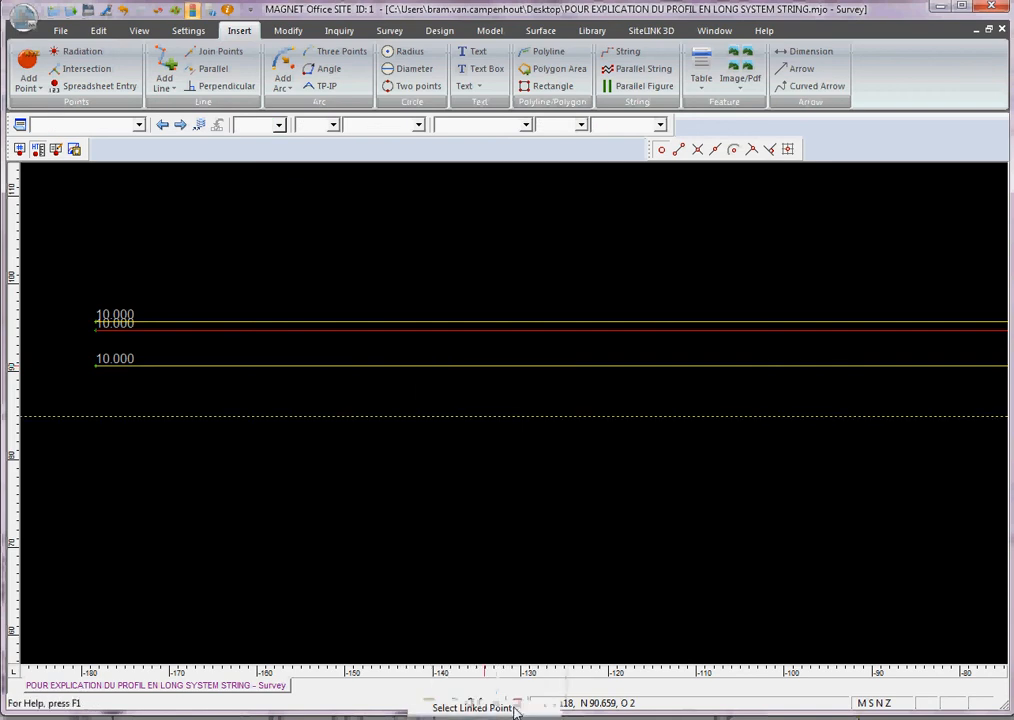
click(489, 31)
click(832, 68)
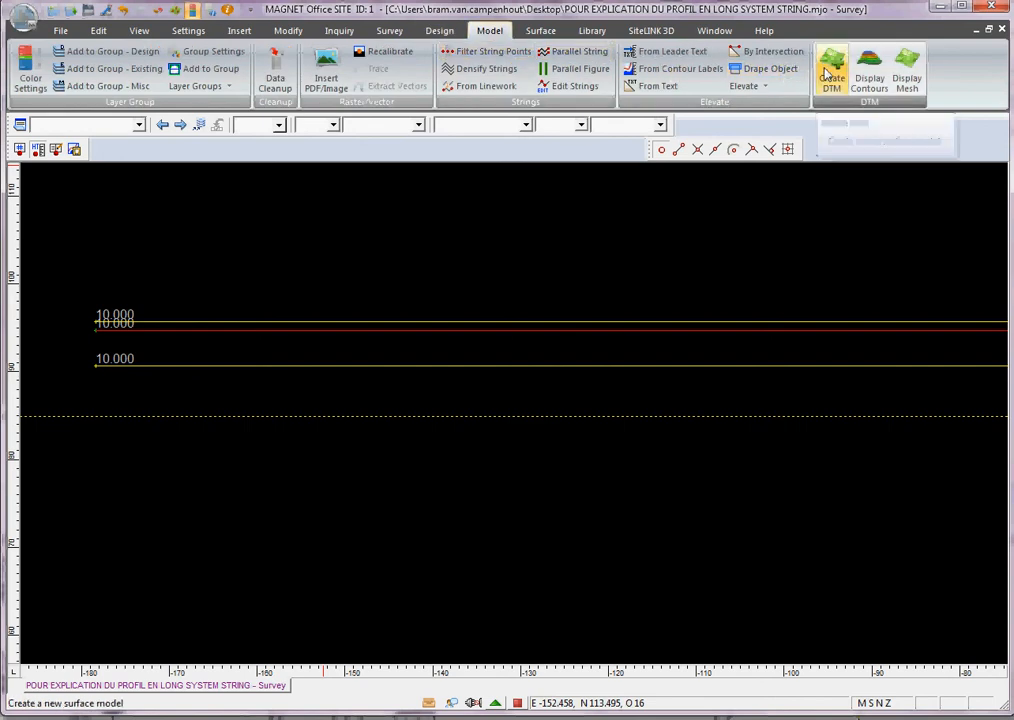
click(469, 543)
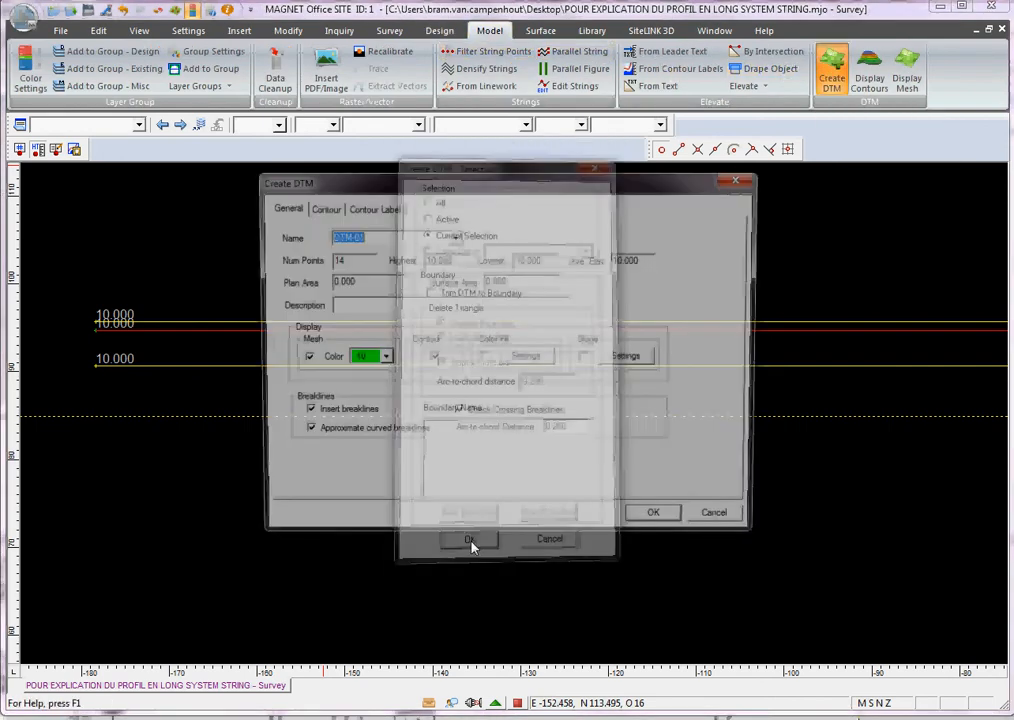
click(642, 521)
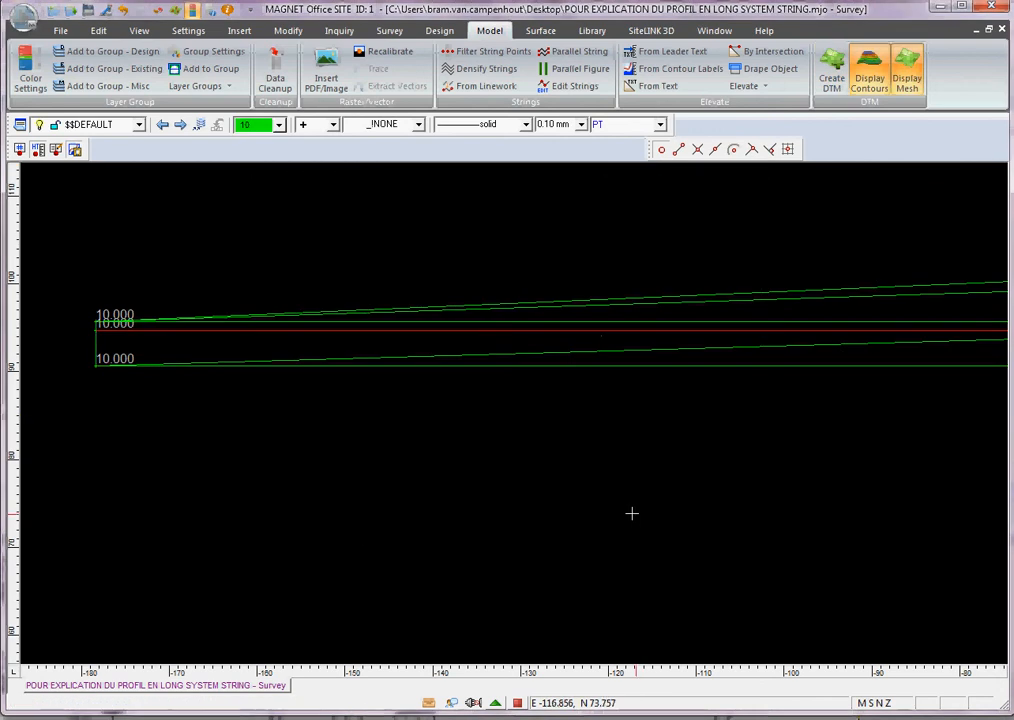
Step: Create a profile from the DTM along the red string, with start chainage 0.000, NS taken from DTM-01 and VIPs created
click(438, 32)
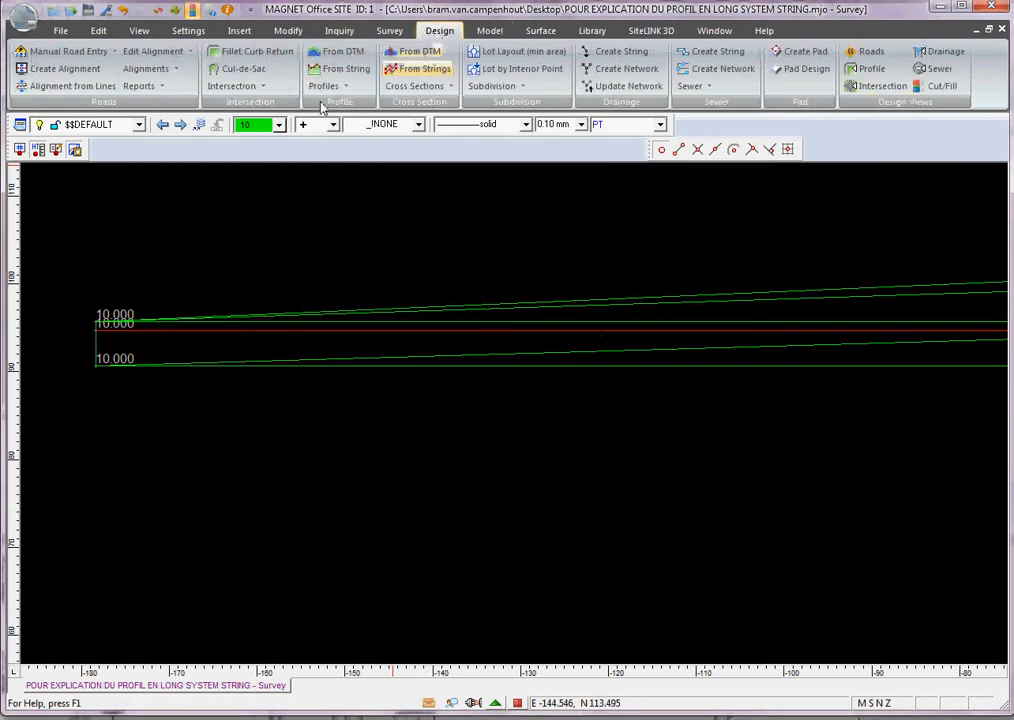
click(350, 58)
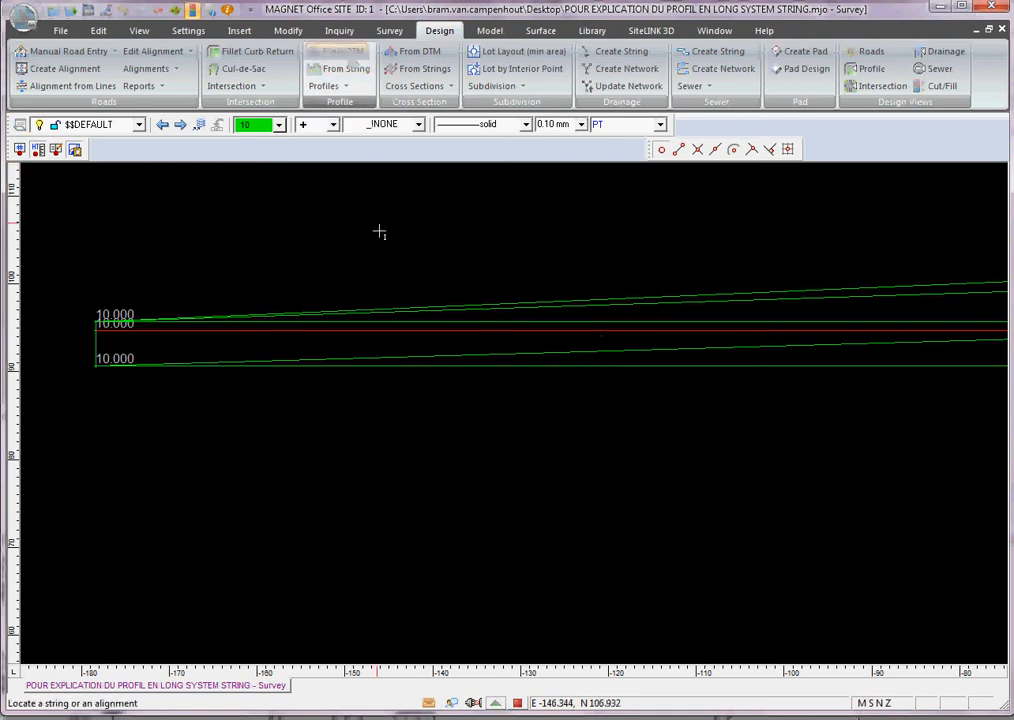
click(415, 330)
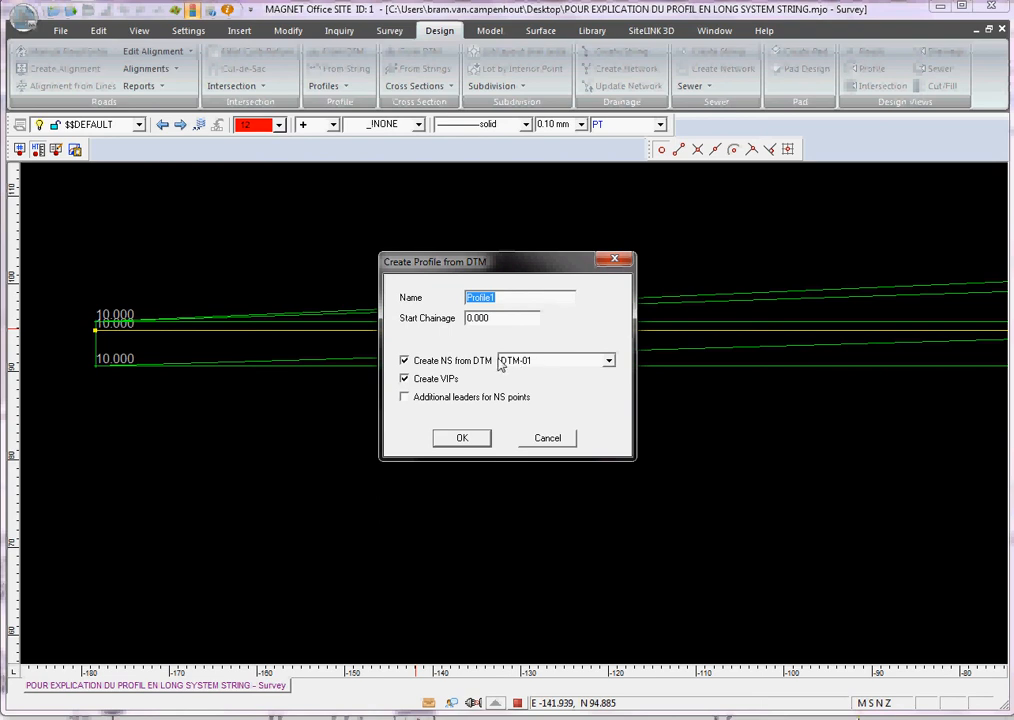
click(479, 441)
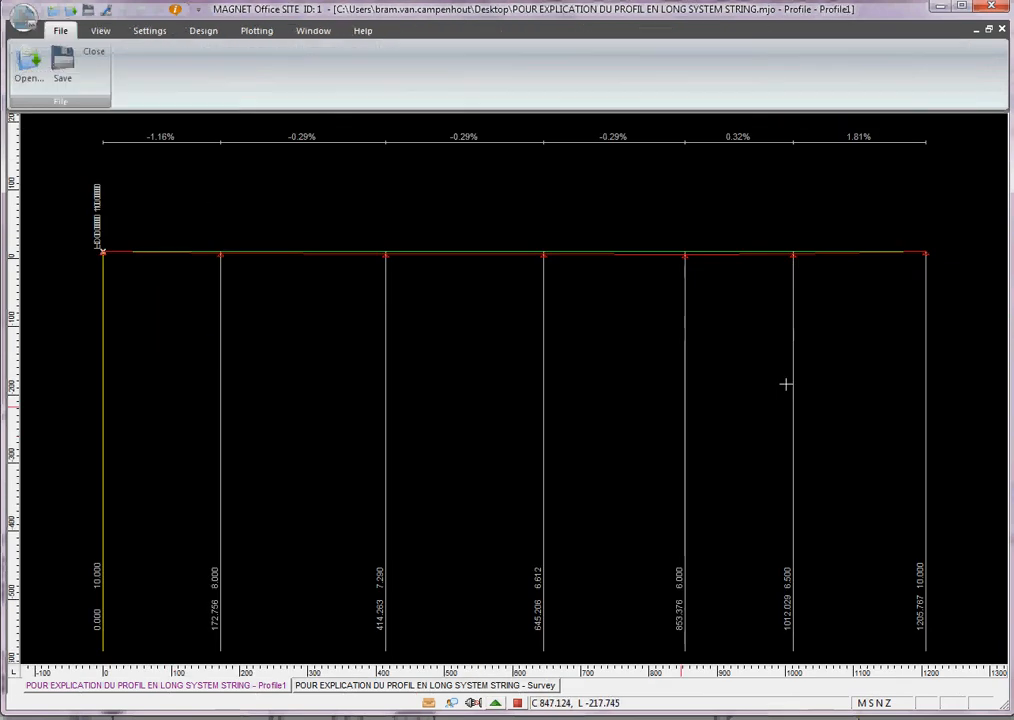
Step: Examine the red and green lines of the longitudinal profile with their slopes, chainages and heights
scroll(545, 265, up, 4)
scroll(540, 267, down, 4)
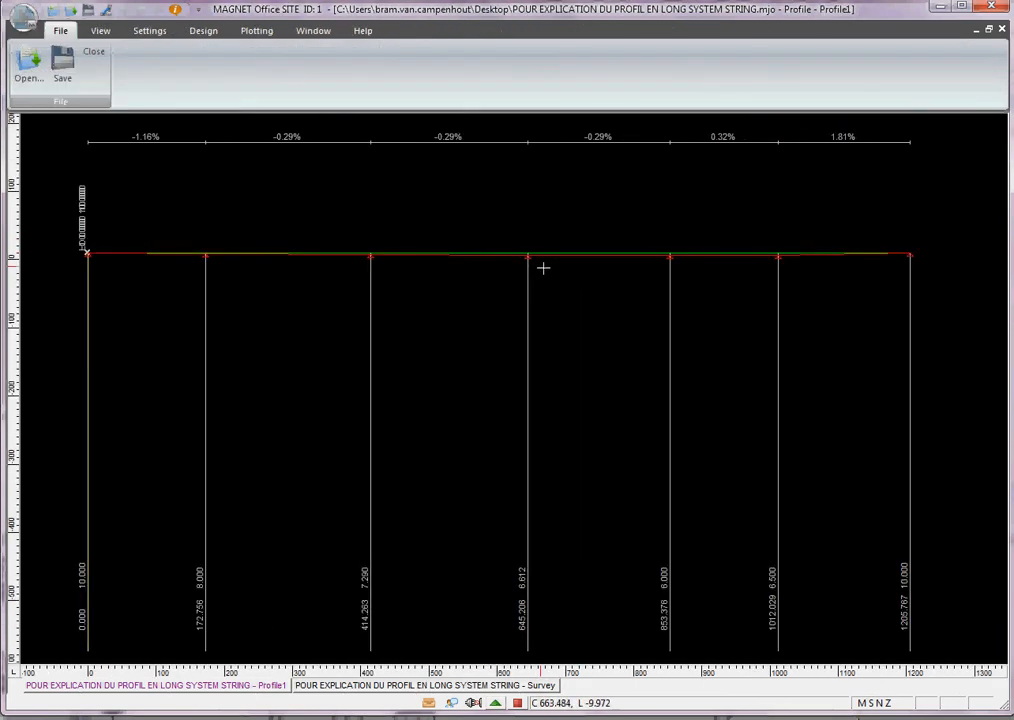
scroll(543, 267, down, 2)
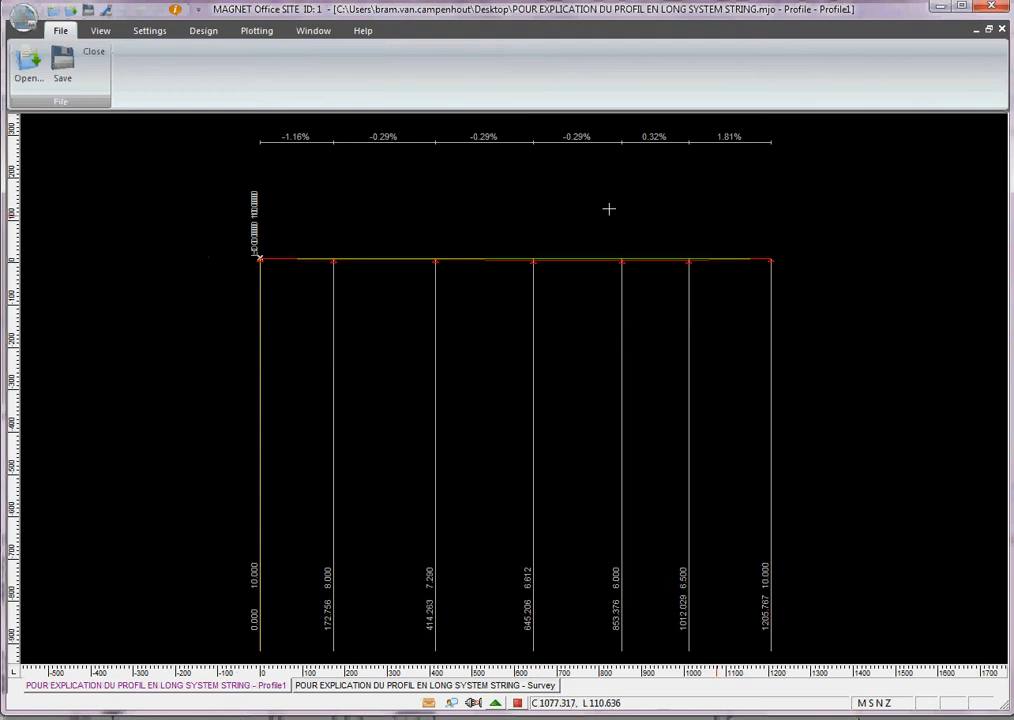
scroll(509, 253, up, 3)
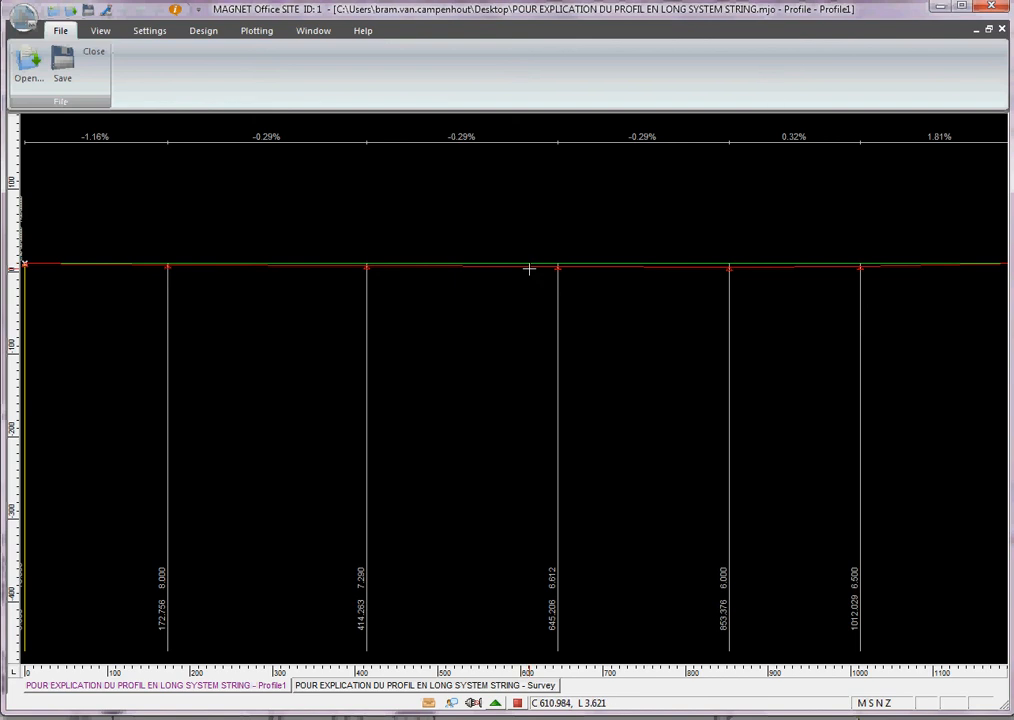
scroll(528, 270, down, 3)
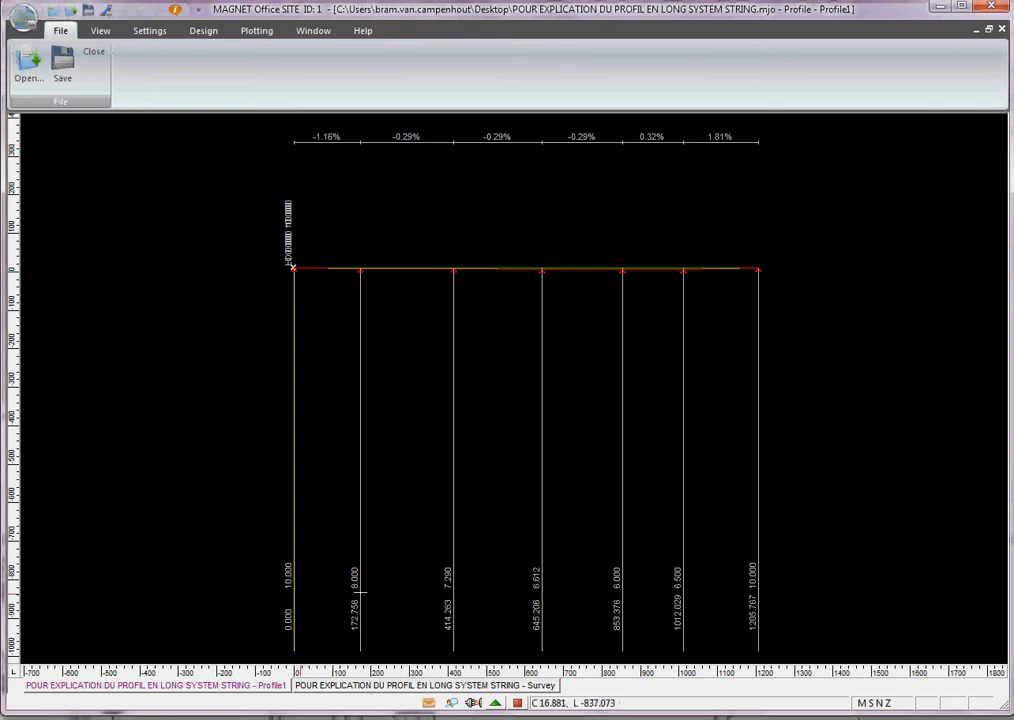
Step: Turn on the Natural Levels and Level Differences leaders in the profile's display settings
click(152, 31)
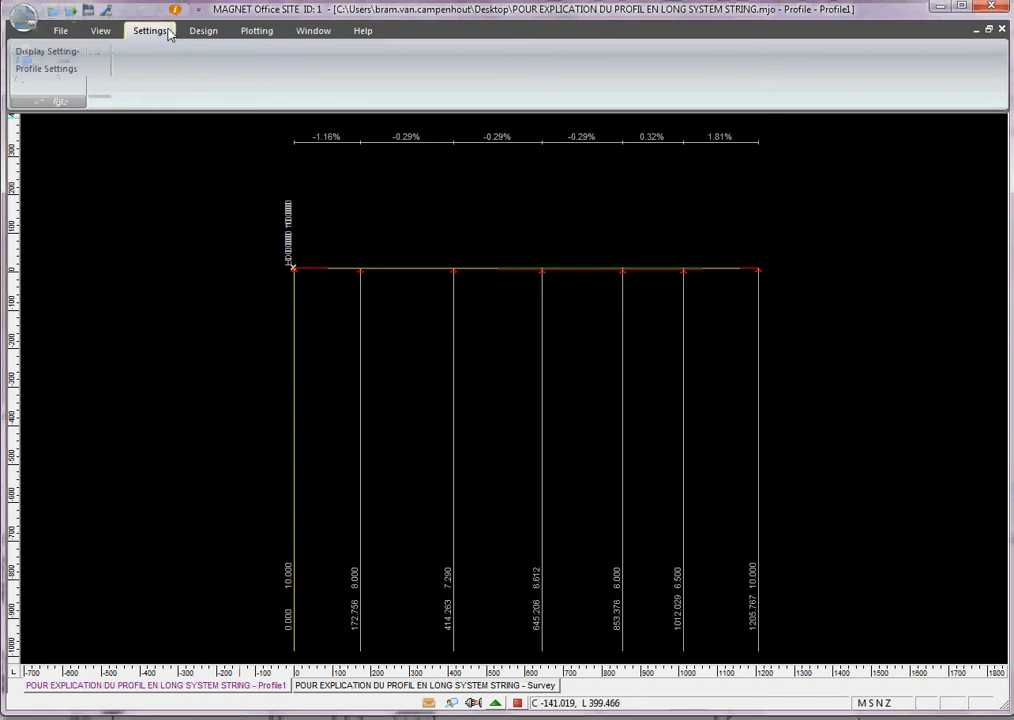
click(47, 51)
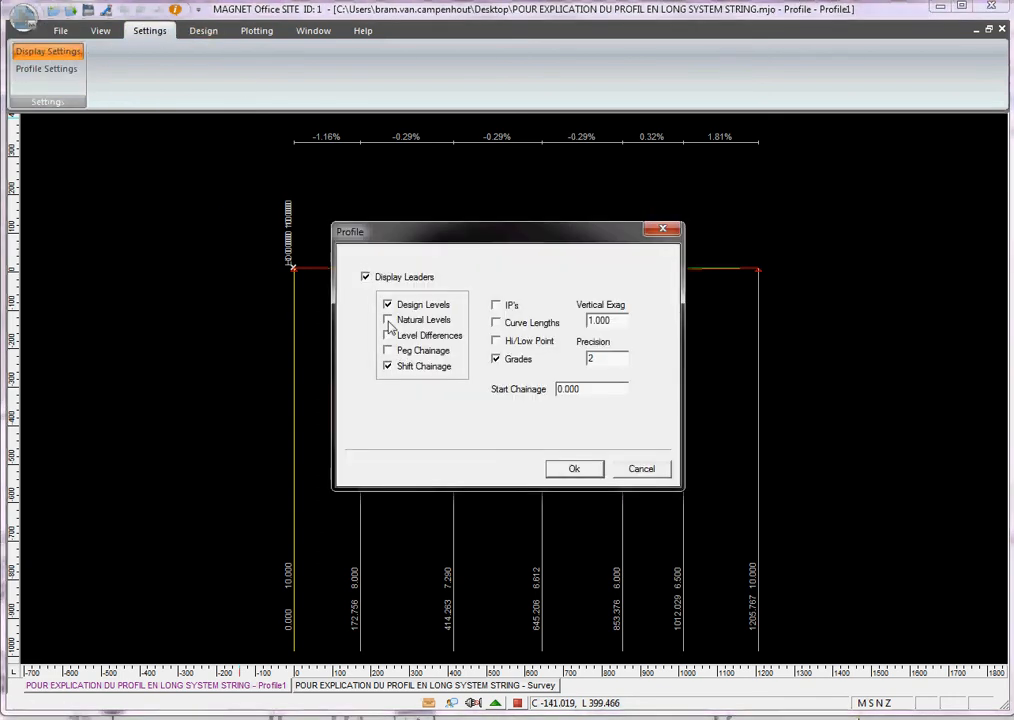
click(389, 321)
click(388, 336)
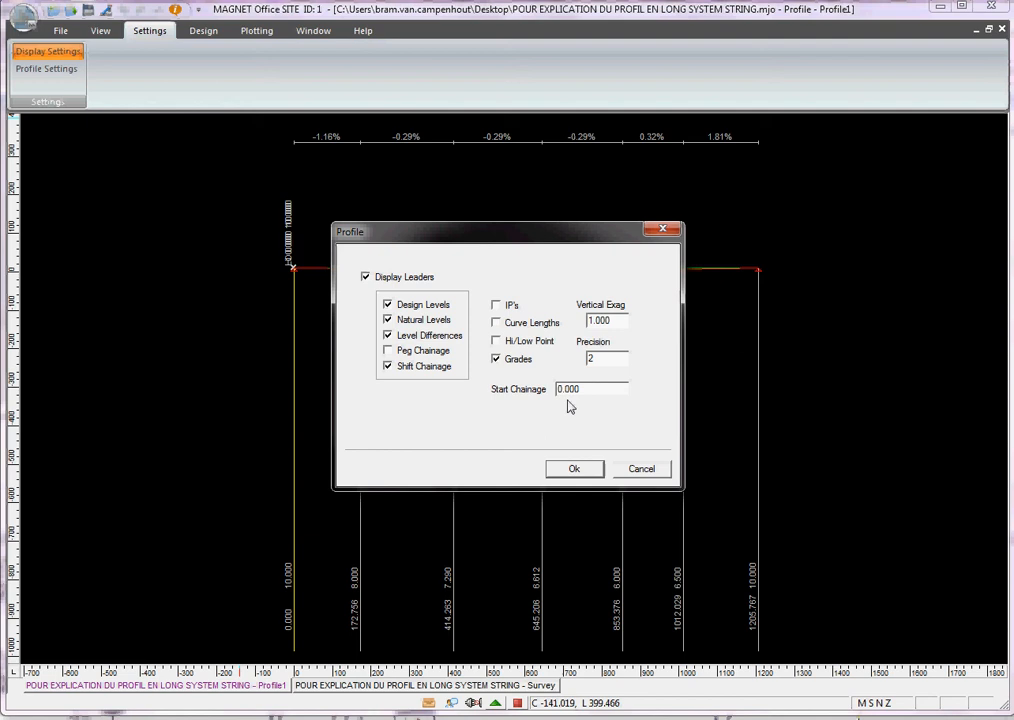
click(575, 469)
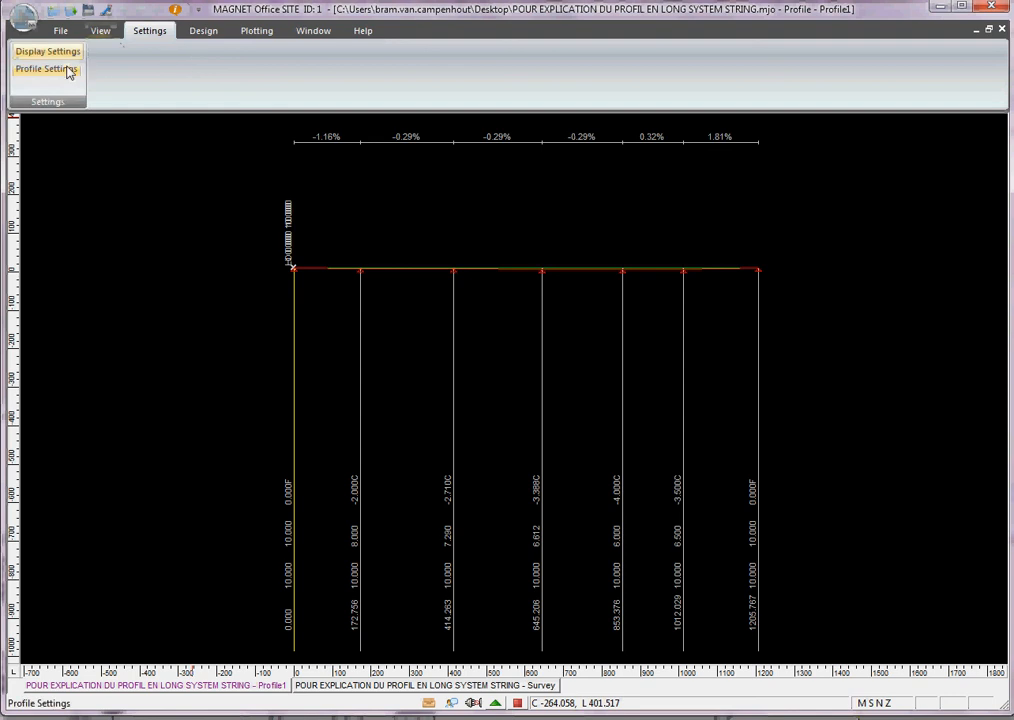
Step: Set the profile plot's horizontal scale to 1 in 2500 and enable Plot VC Grade and Level Differences
click(250, 31)
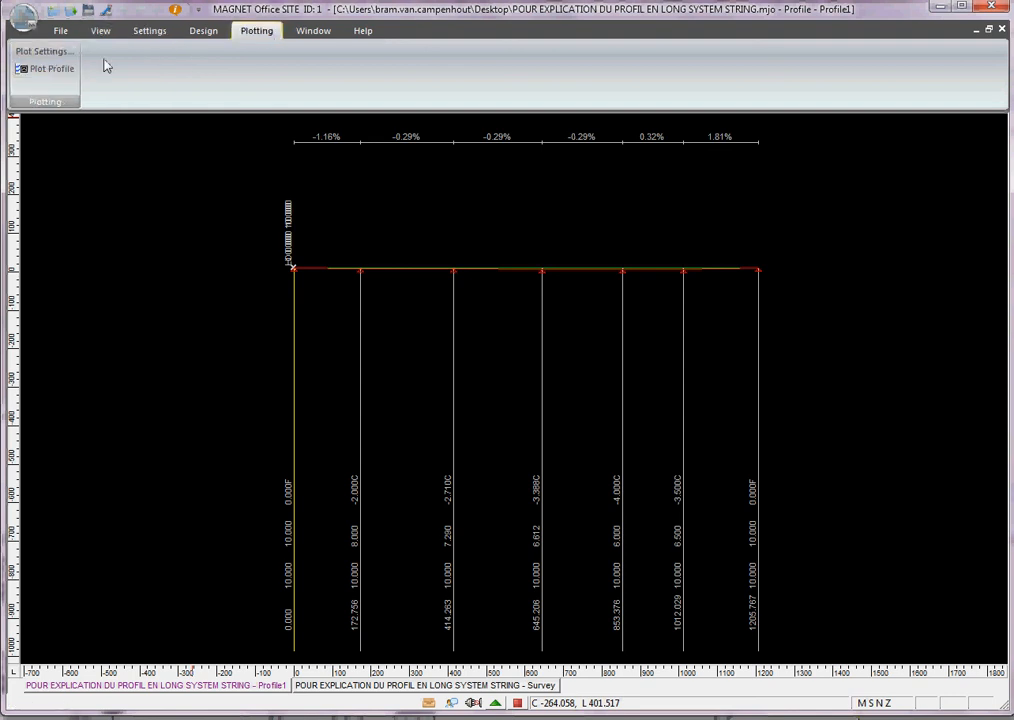
click(41, 51)
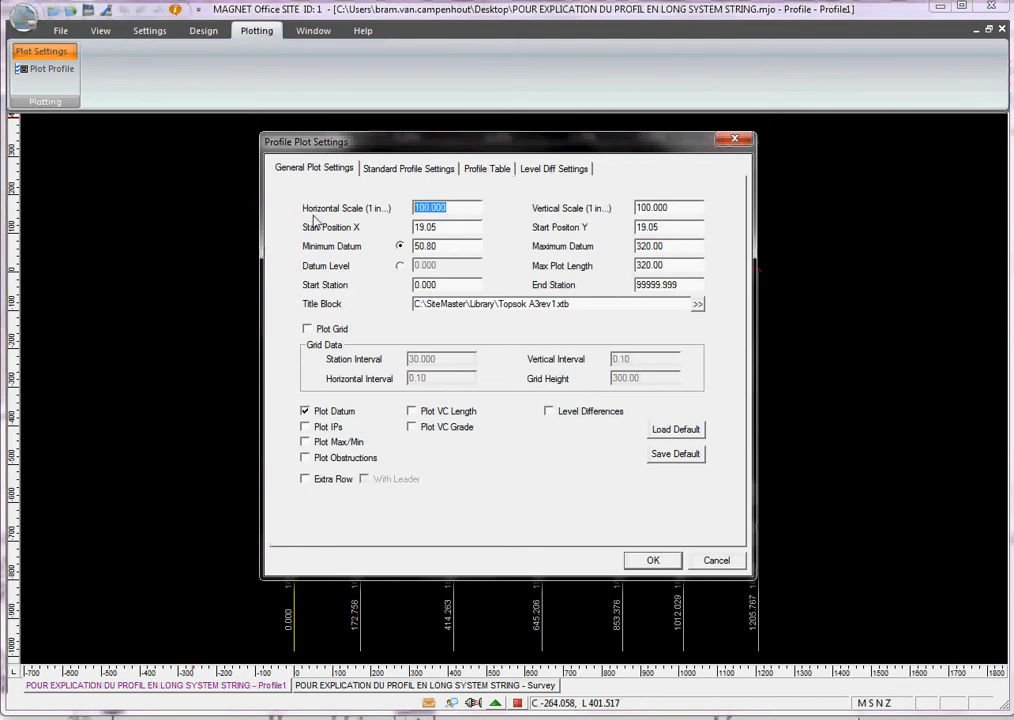
text(2500)
click(413, 432)
click(549, 411)
Step: Accept the standard profile settings with design surface MNT and natural surface TN, and plot the profile to a drawing
click(448, 169)
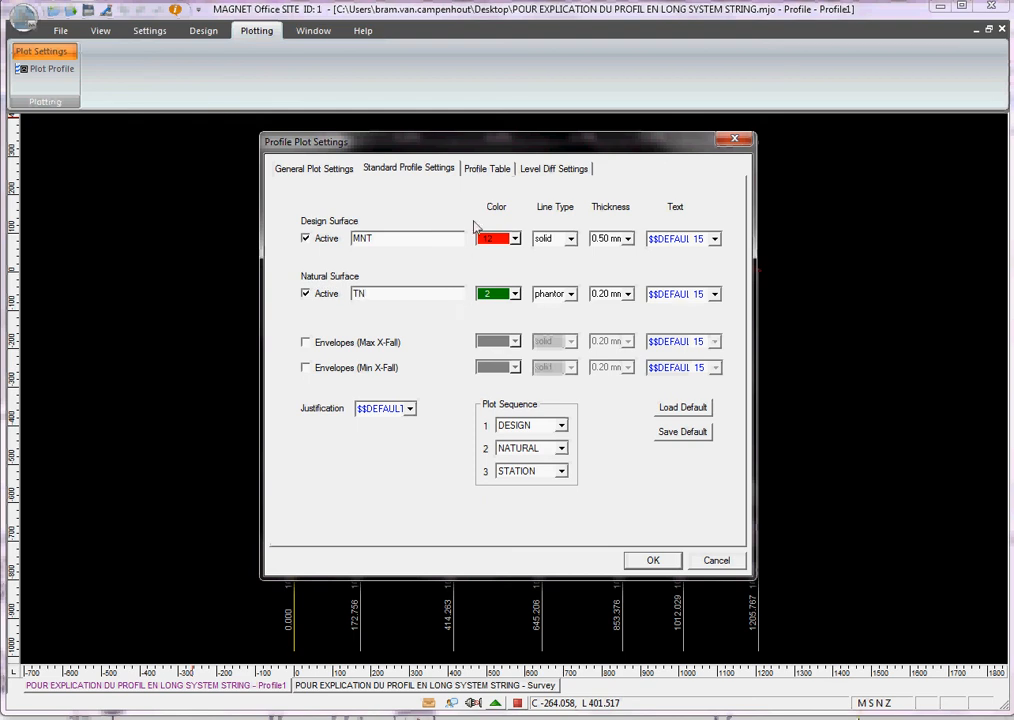
drag(489, 146, 602, 113)
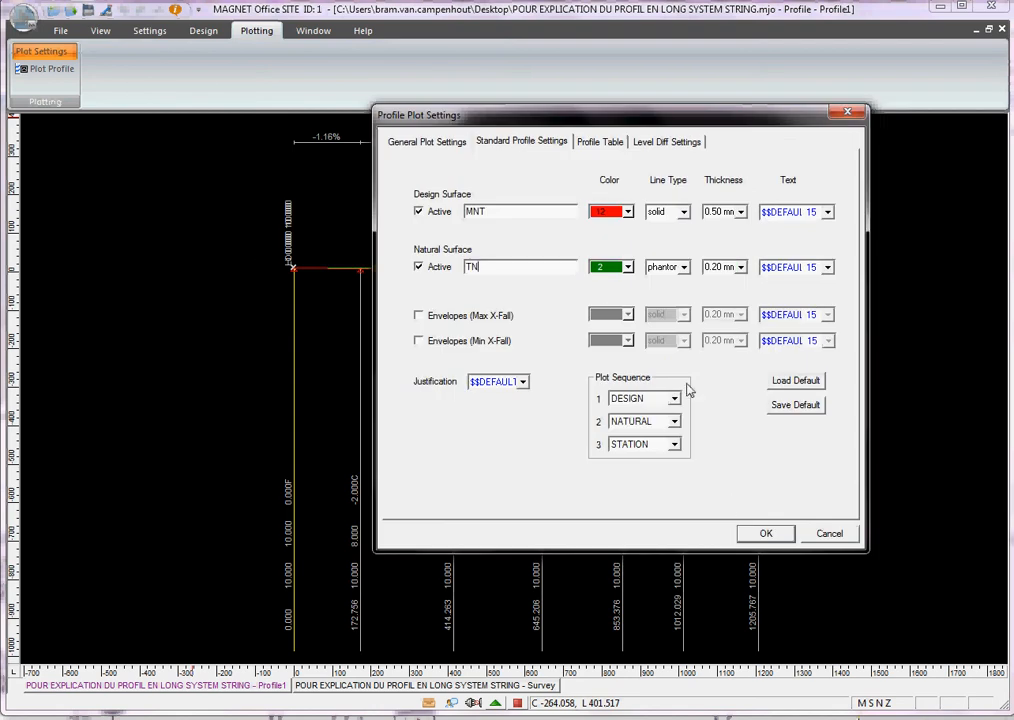
click(750, 533)
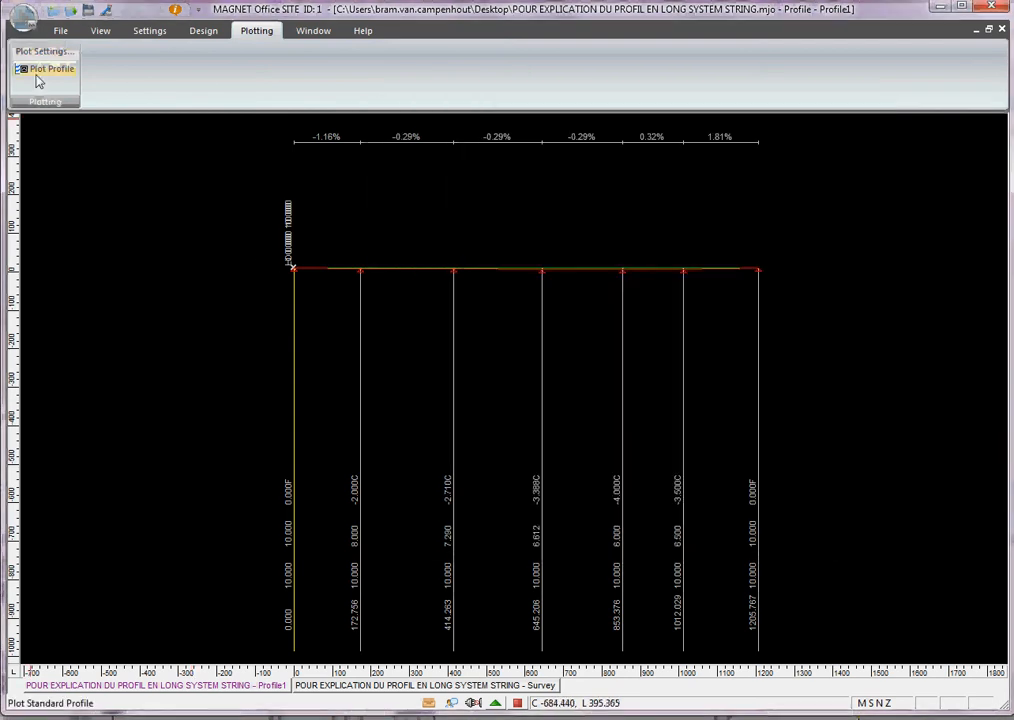
click(36, 74)
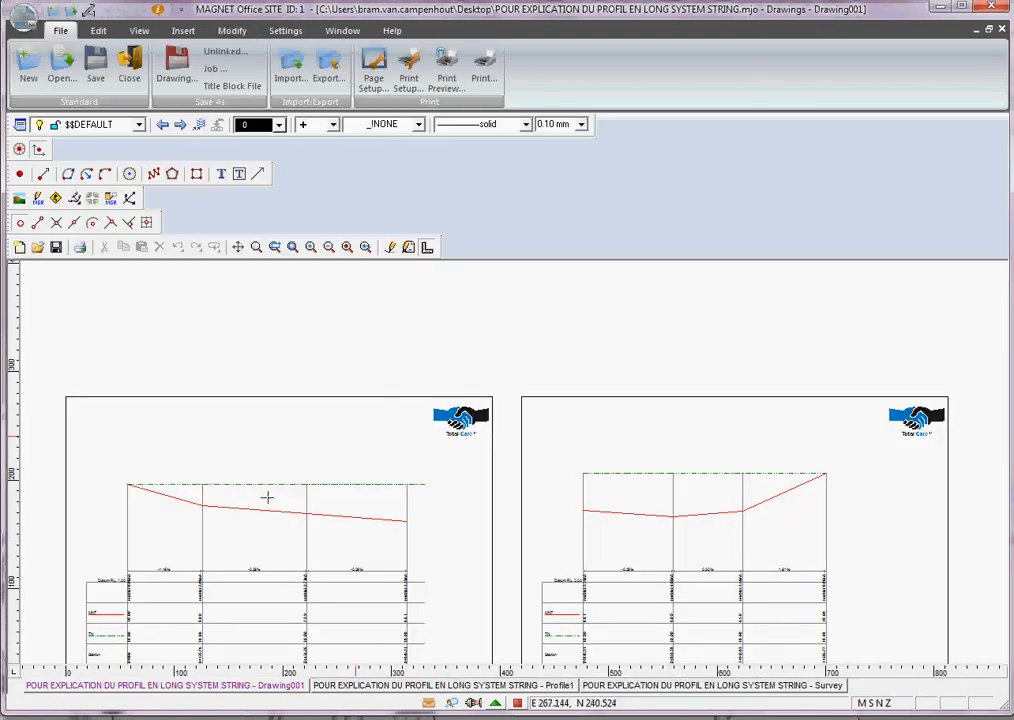
Step: Examine the plotted profile sheets, including the grades, level differences, MNT and TN heights and stations in the table
scroll(256, 515, down, 1)
middle_drag(234, 553, 248, 503)
scroll(248, 503, up, 5)
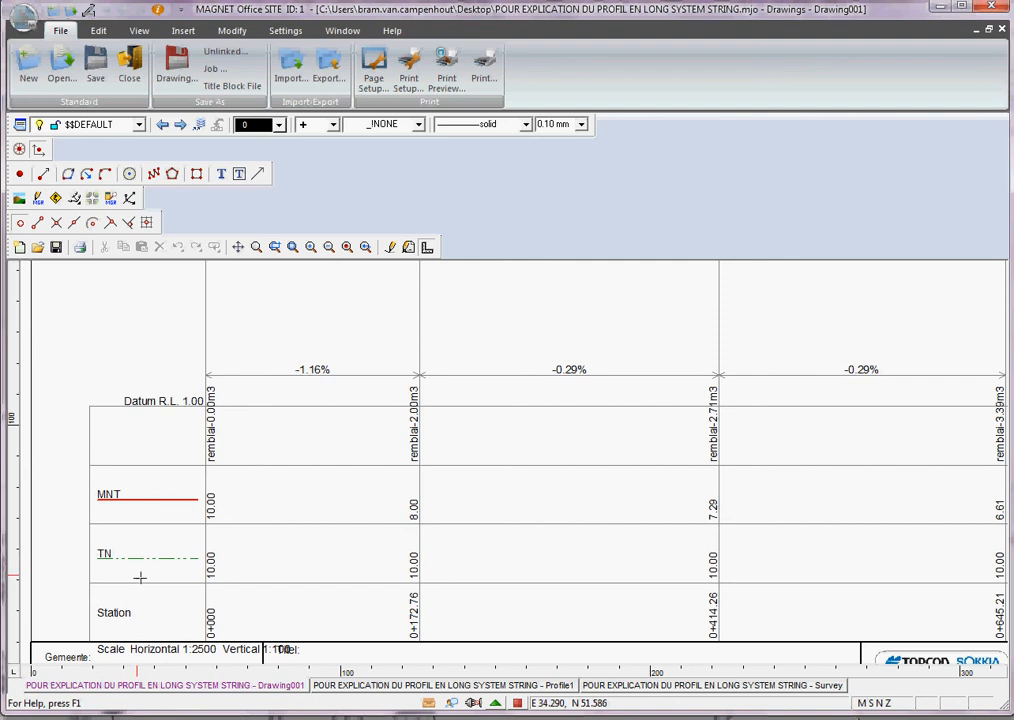
scroll(140, 576, down, 3)
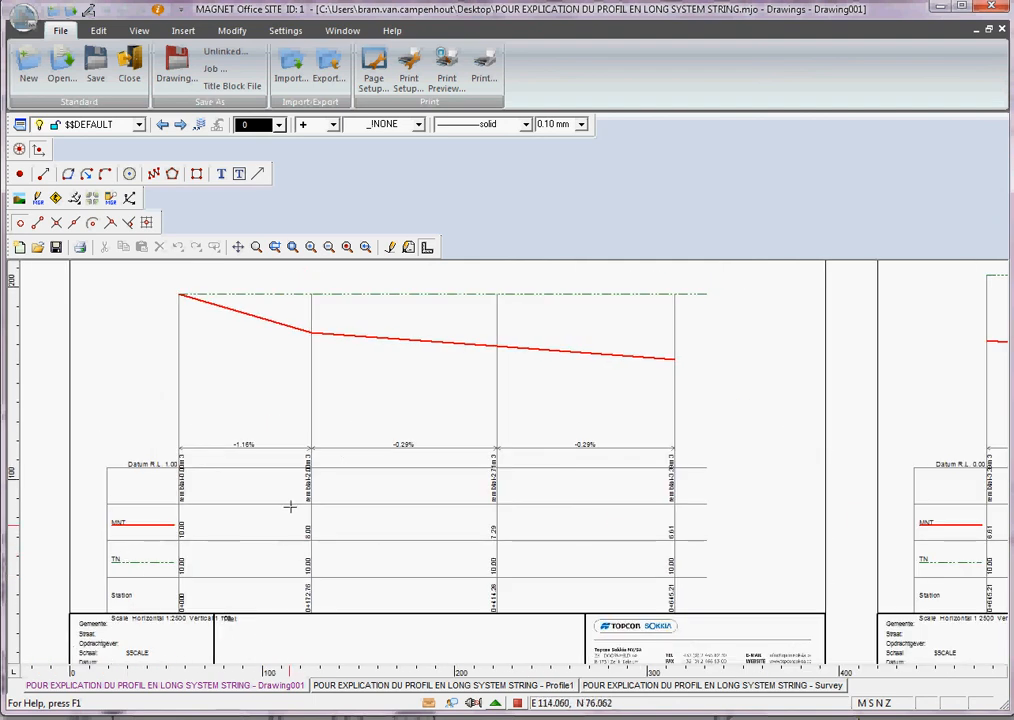
scroll(335, 462, up, 2)
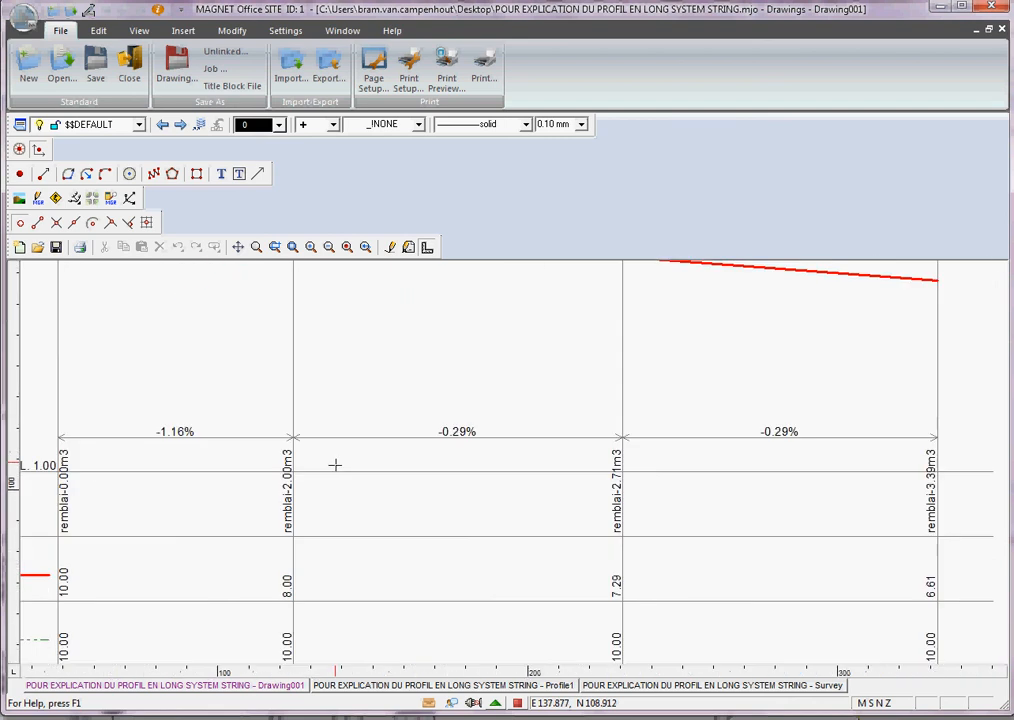
scroll(336, 465, down, 2)
middle_drag(341, 477, 231, 448)
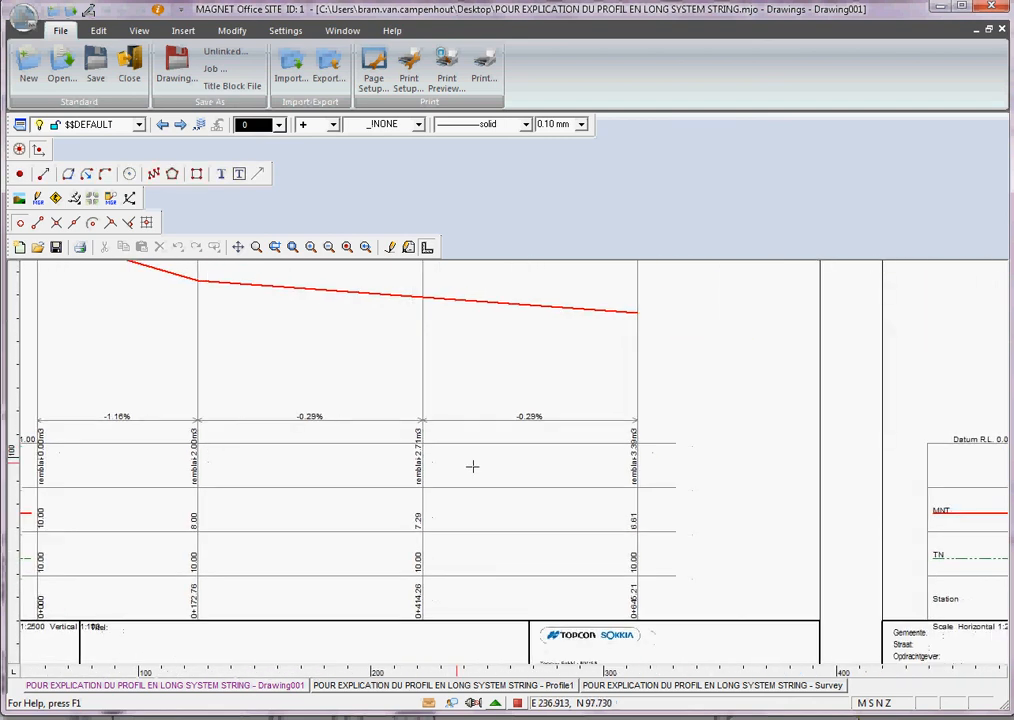
middle_drag(475, 464, 203, 445)
middle_drag(641, 423, 255, 447)
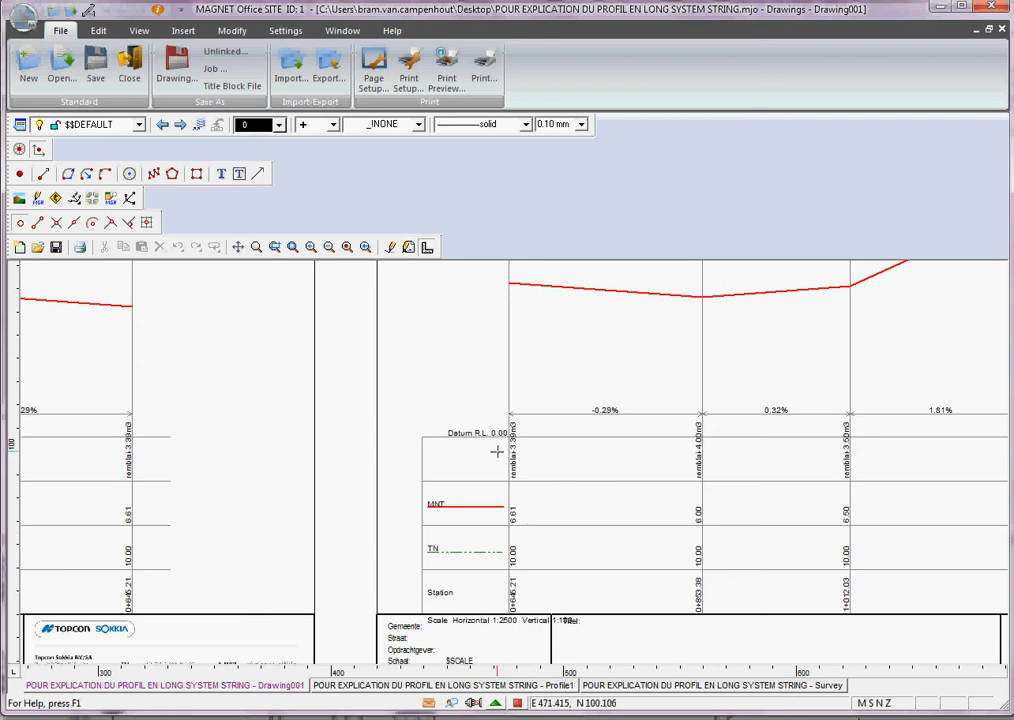
Step: Turn off Level Differences in the drawing's profile plot settings and check the updated layout of both sheets
click(284, 31)
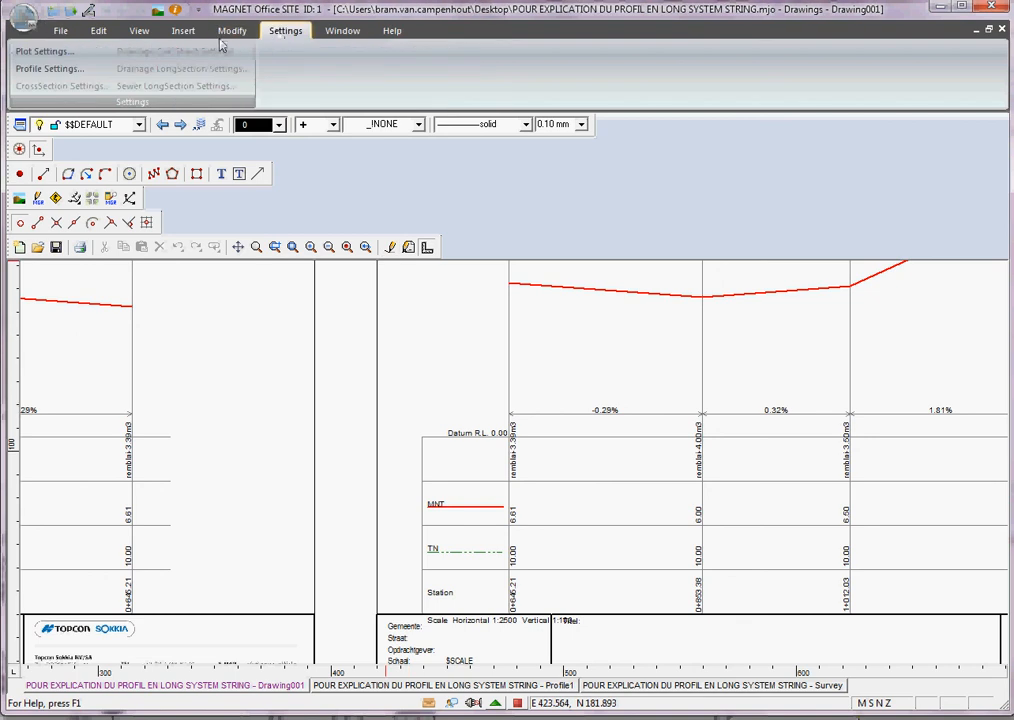
click(73, 70)
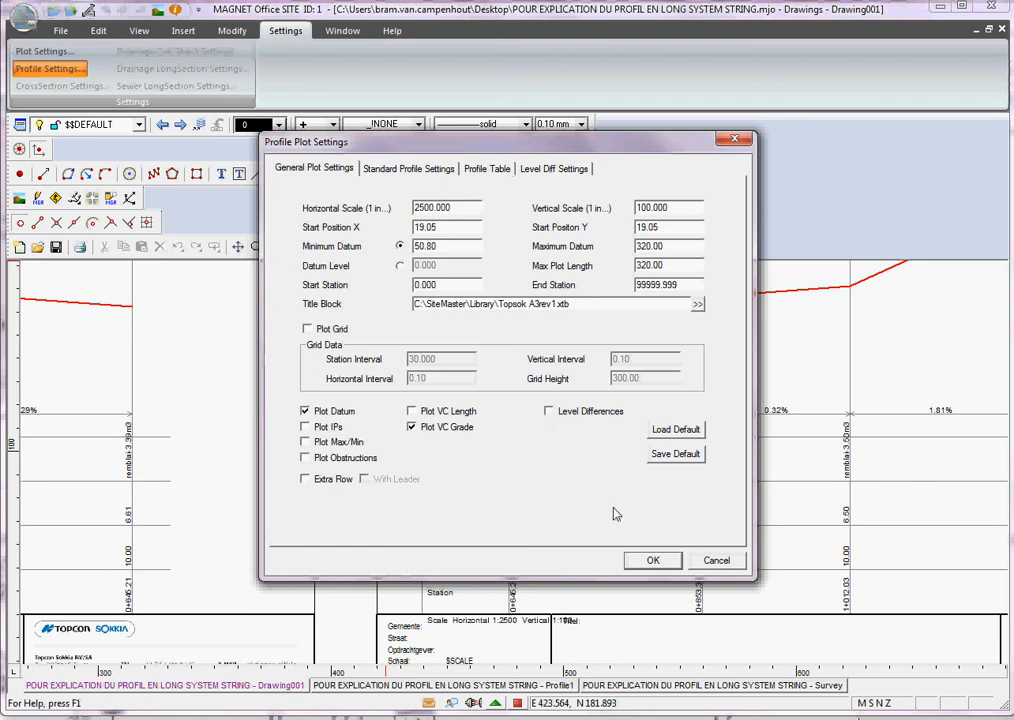
click(653, 560)
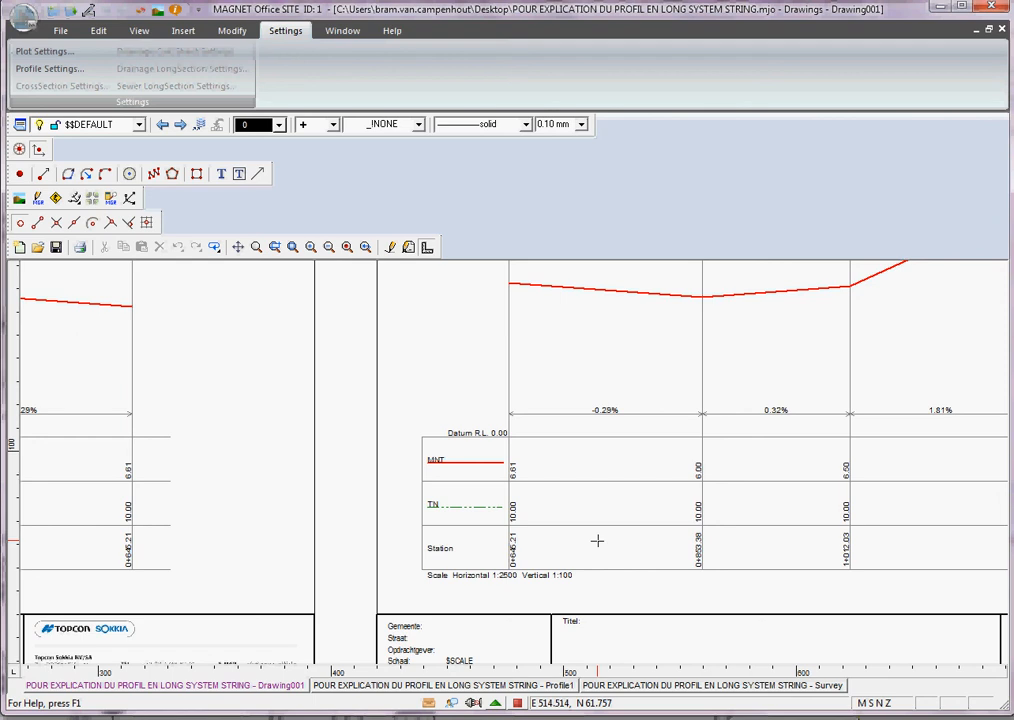
scroll(597, 540, down, 4)
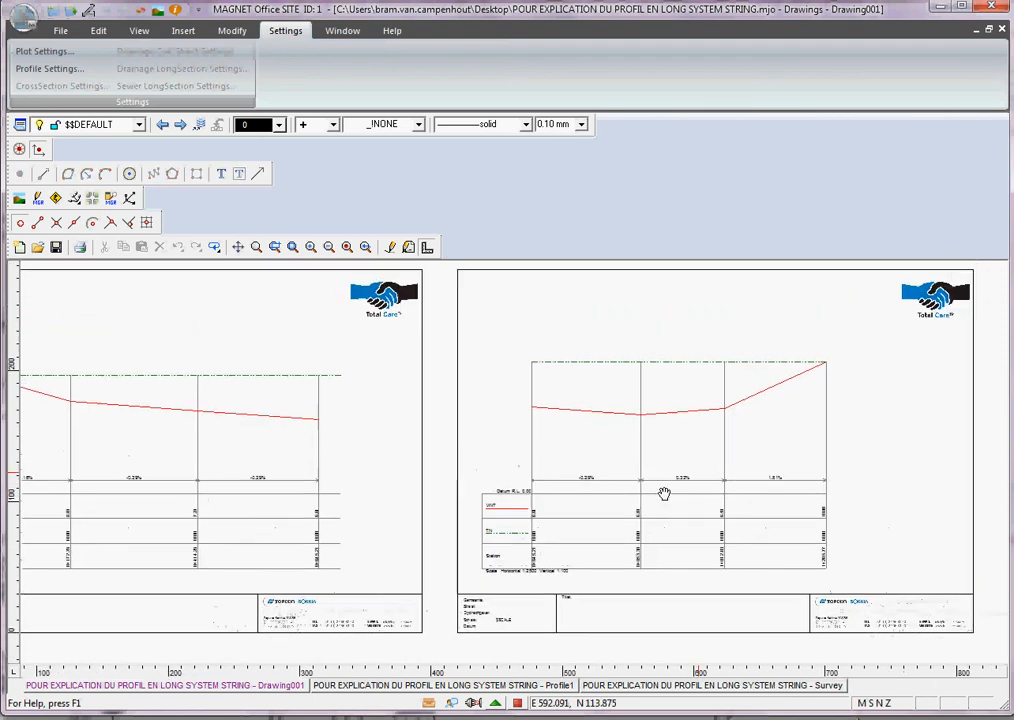
middle_drag(664, 493, 763, 475)
scroll(764, 475, down, 1)
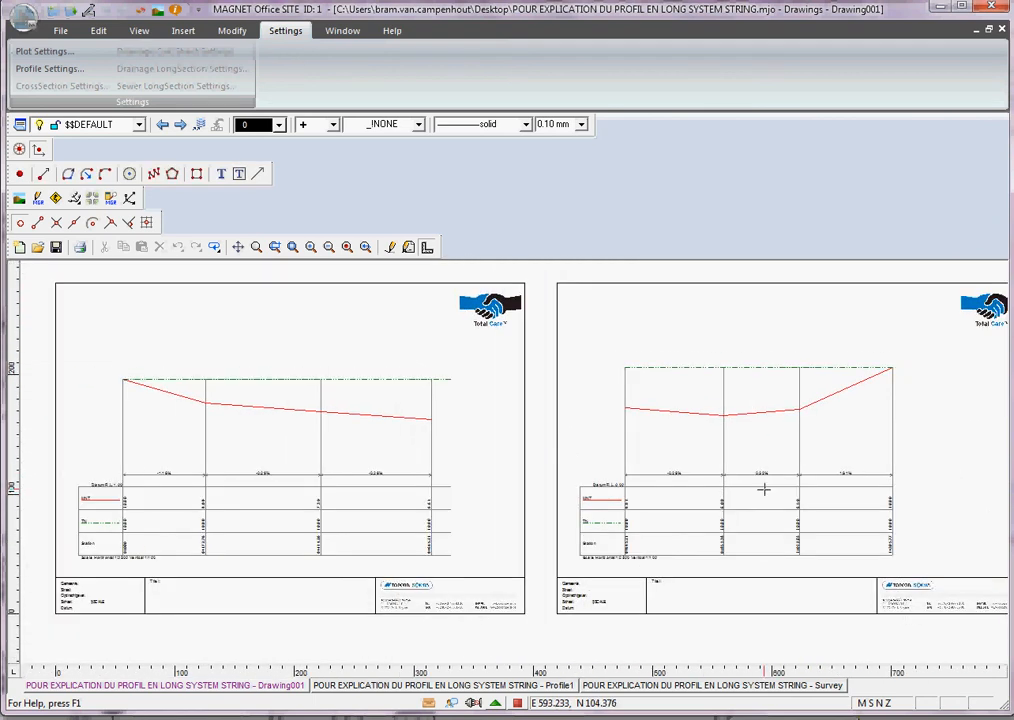